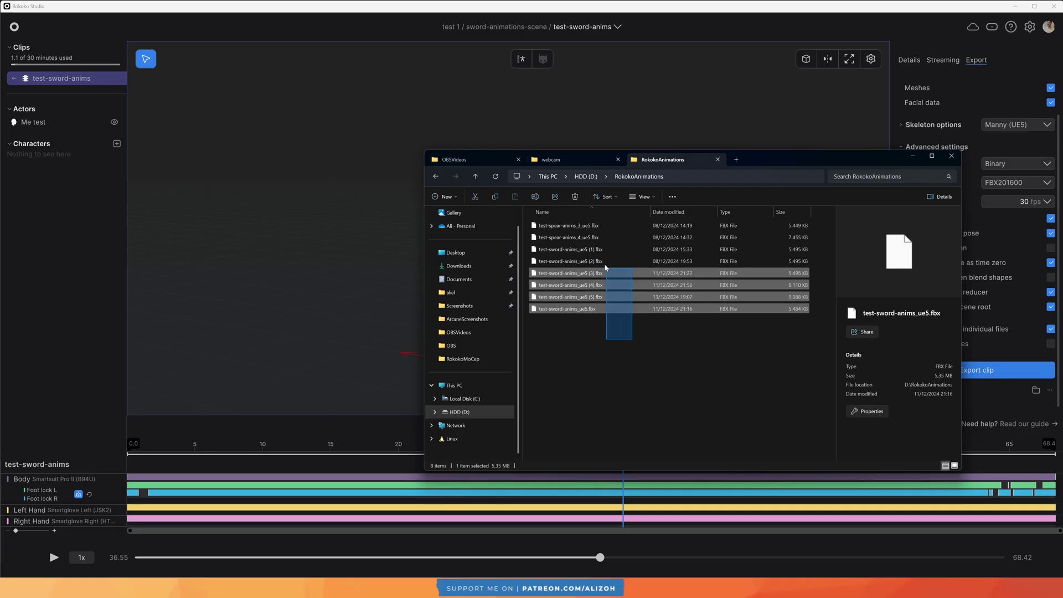
click(596, 325)
click(590, 309)
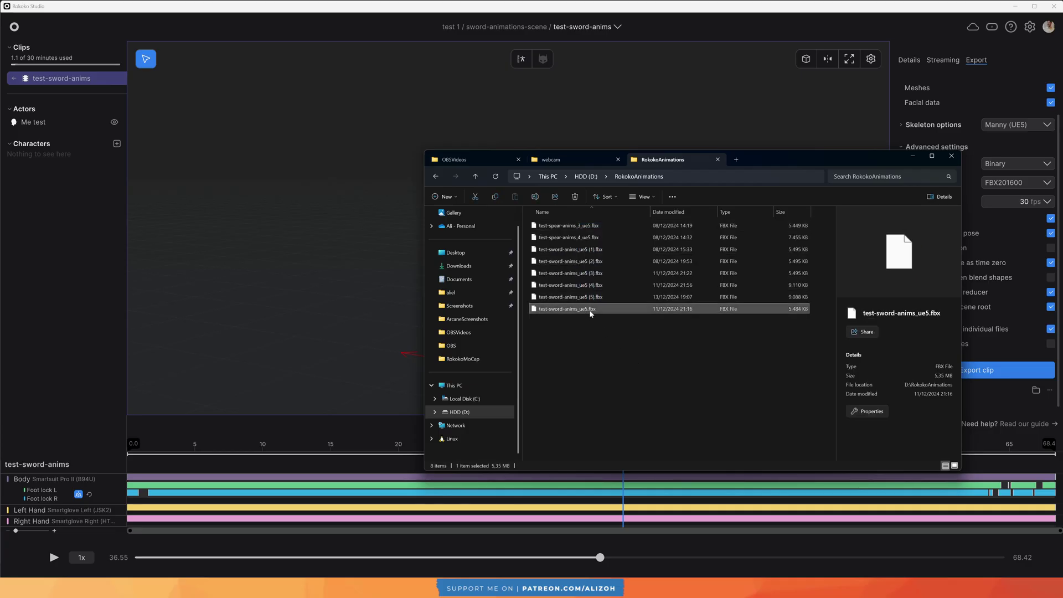
click(609, 333)
drag(618, 349, 551, 220)
drag(583, 328, 561, 224)
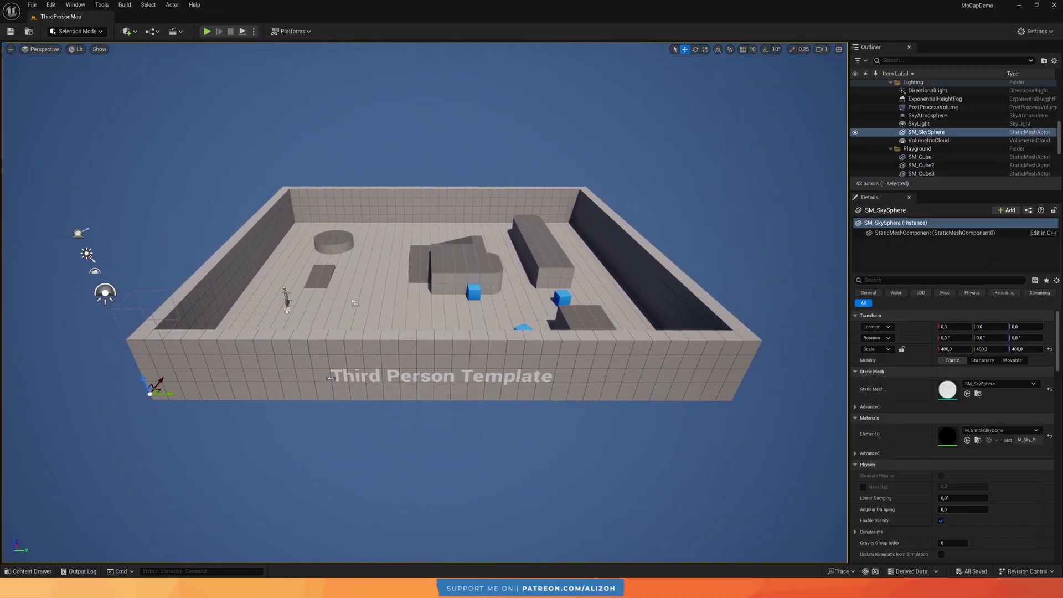
Switch to Unreal Editor and start importing test-sword-anims_ue5.fbx from the RokokoAnimations folder into the RokokoAnims content folder
right_drag(624, 349, 625, 349)
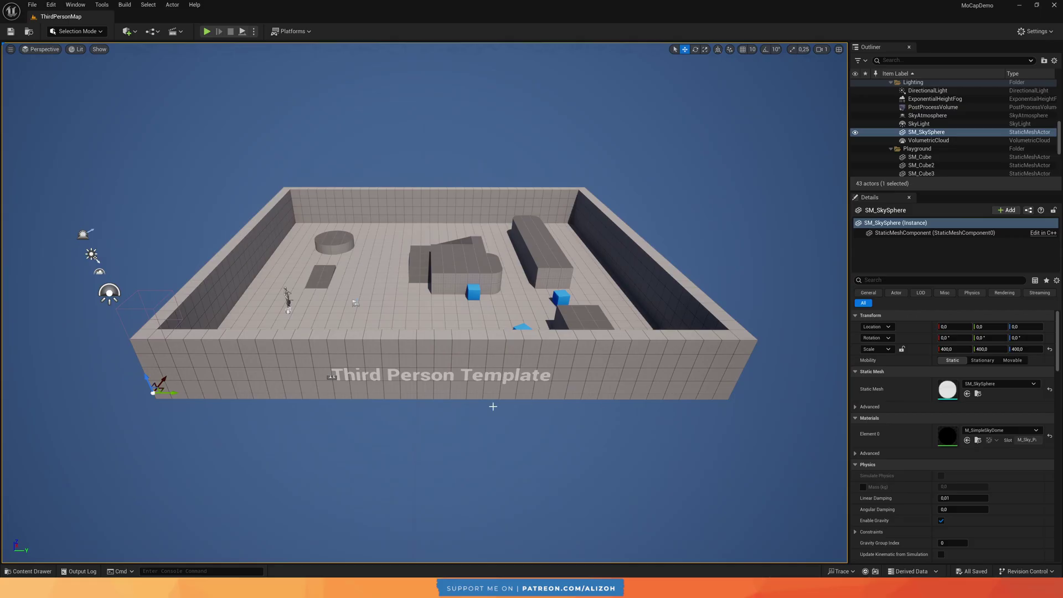
key(ctrl+space)
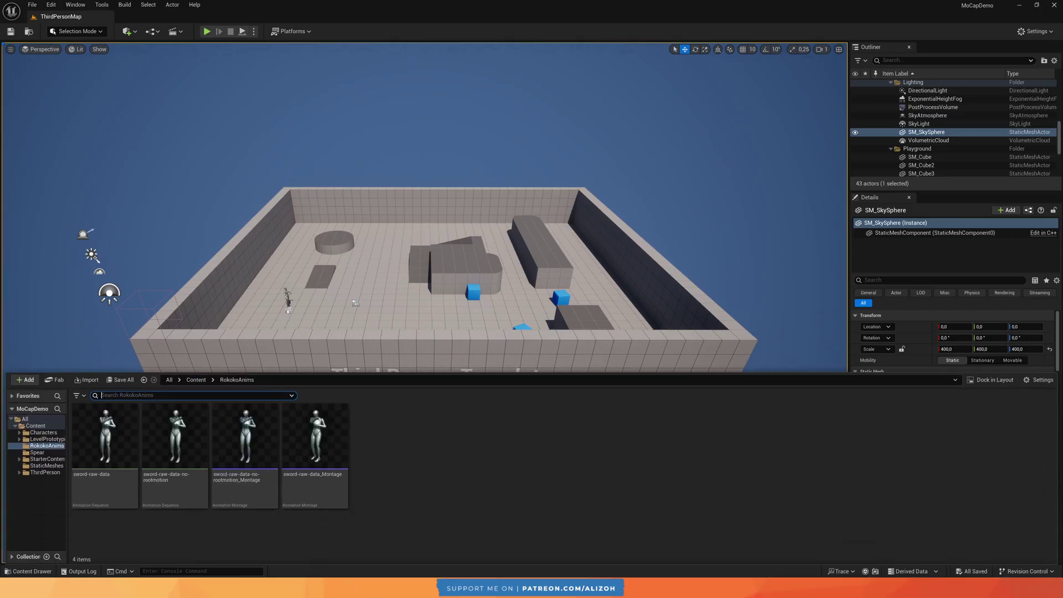
key(alt+Tab)
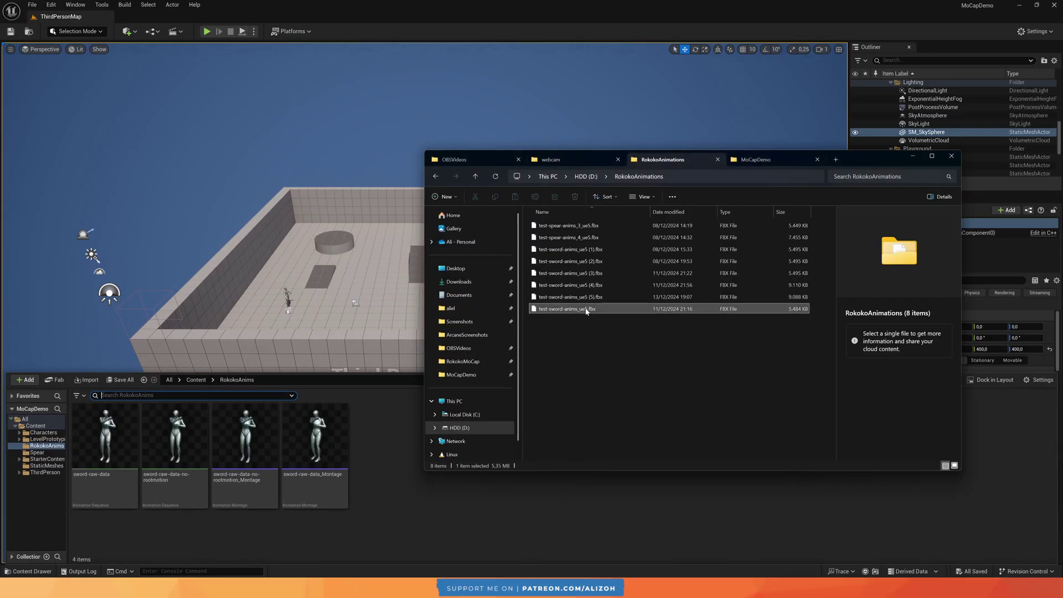
drag(587, 311, 410, 510)
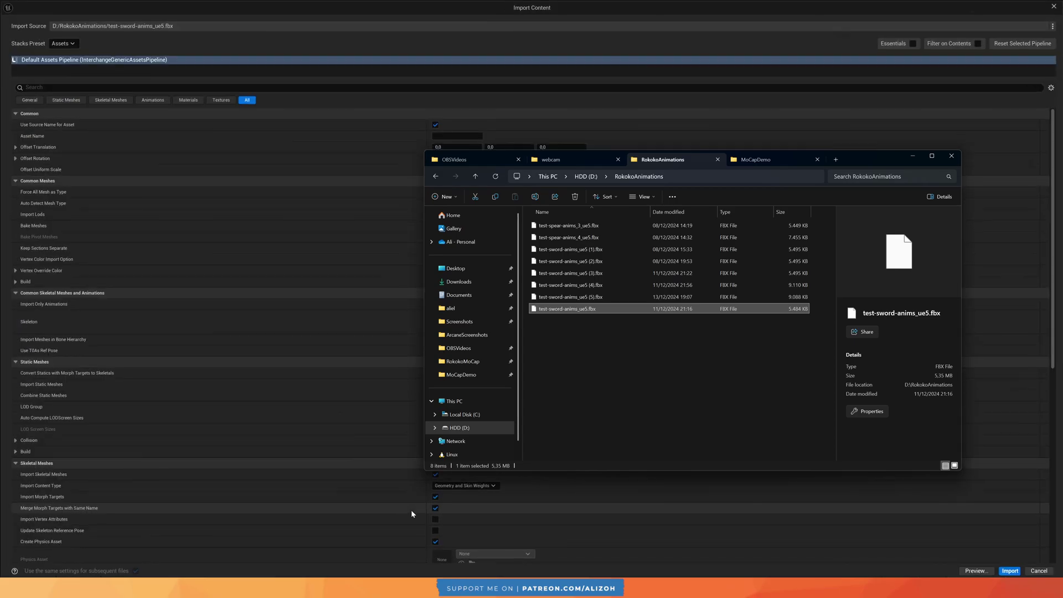
key(alt+Tab)
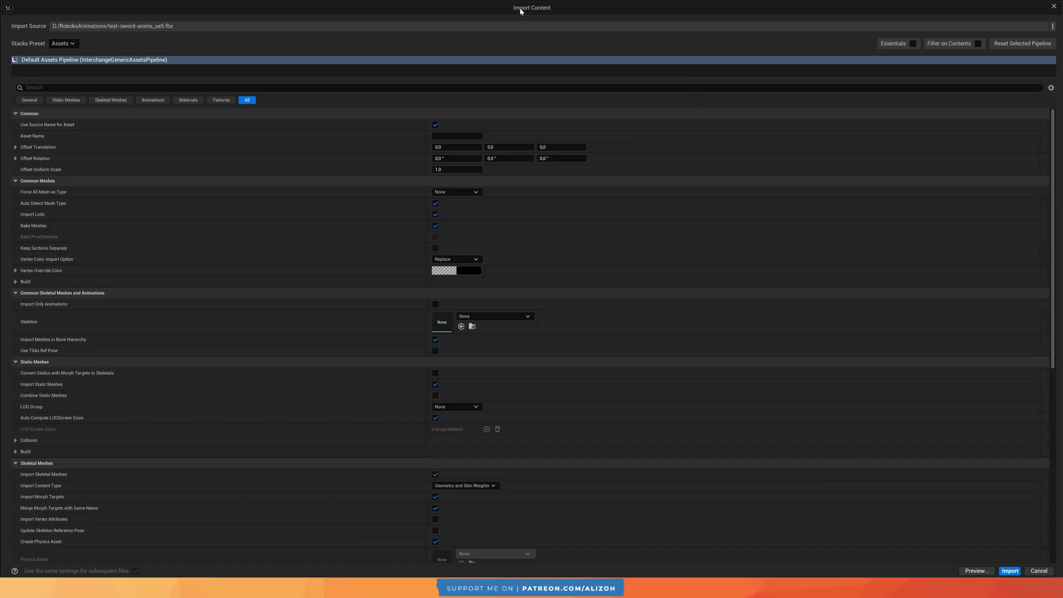
Set the import skeleton to SK_Mannequin with Import Only Animations enabled, review the remaining options, and cancel the import
scroll(475, 126, down, 4)
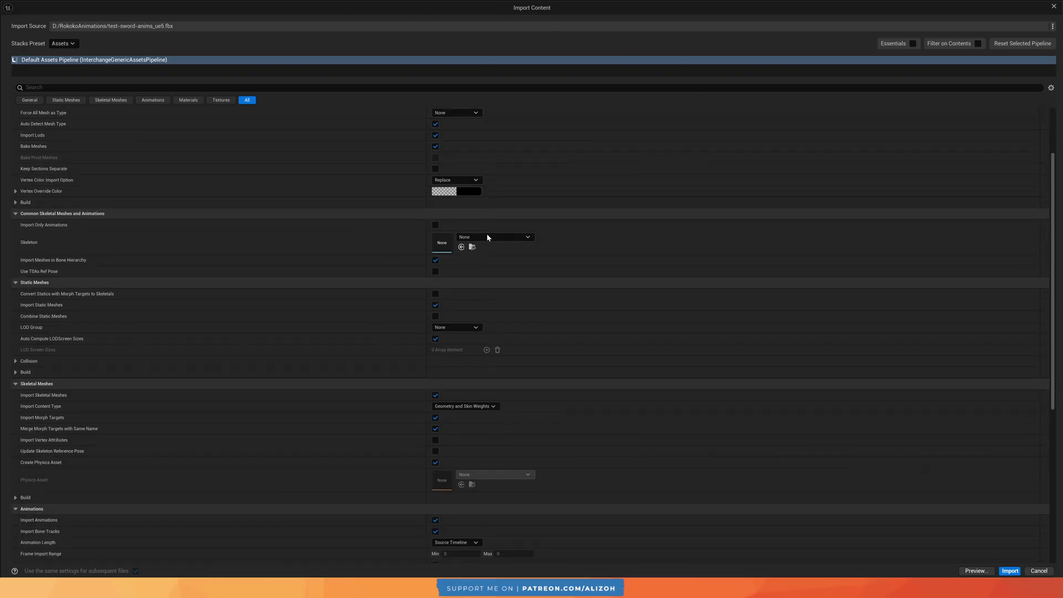
scroll(467, 232, up, 2)
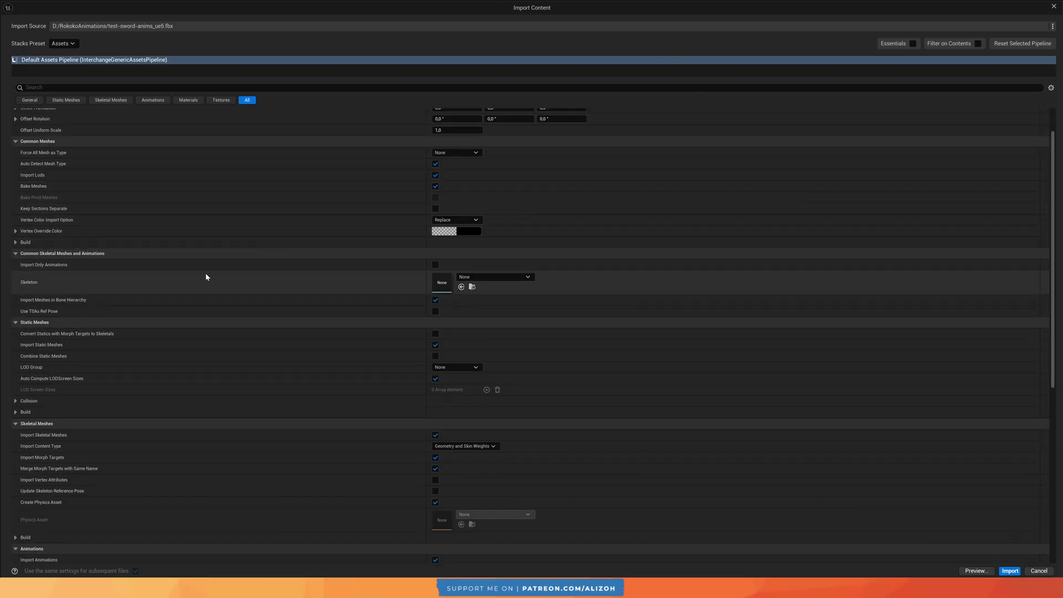
click(514, 277)
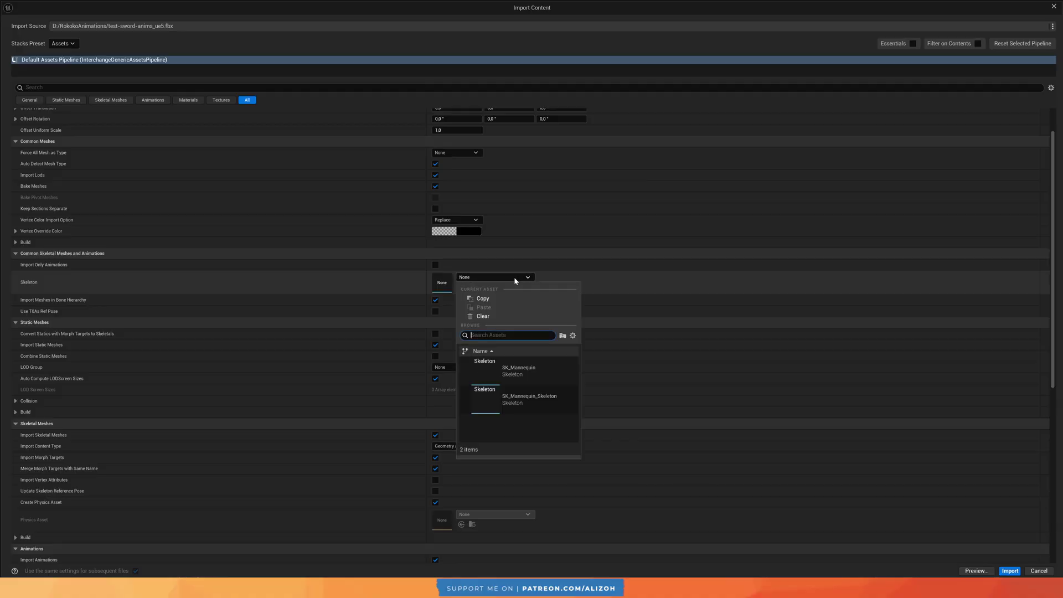
click(512, 370)
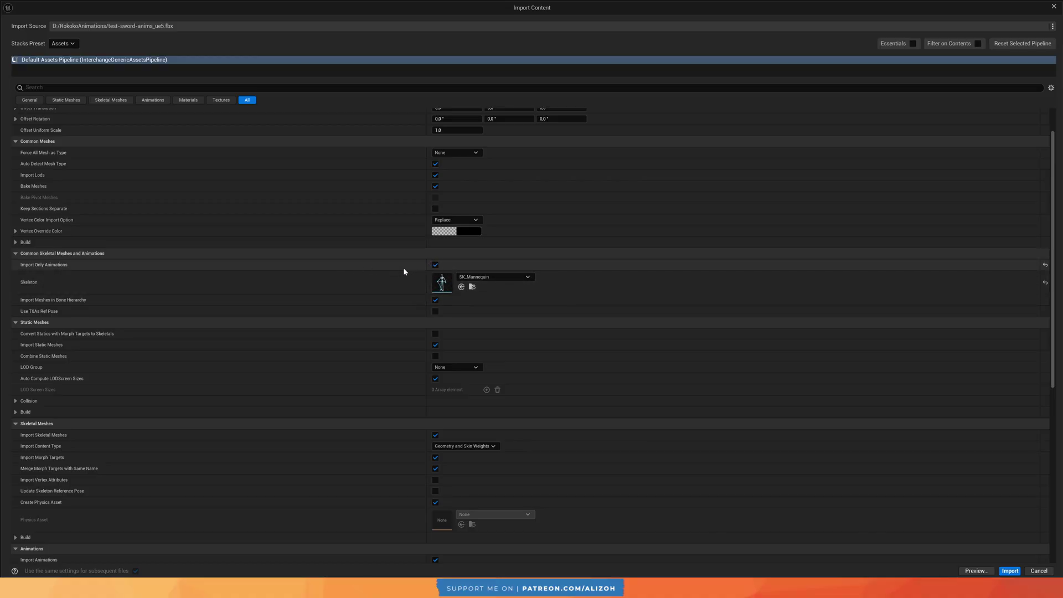
scroll(440, 287, down, 1)
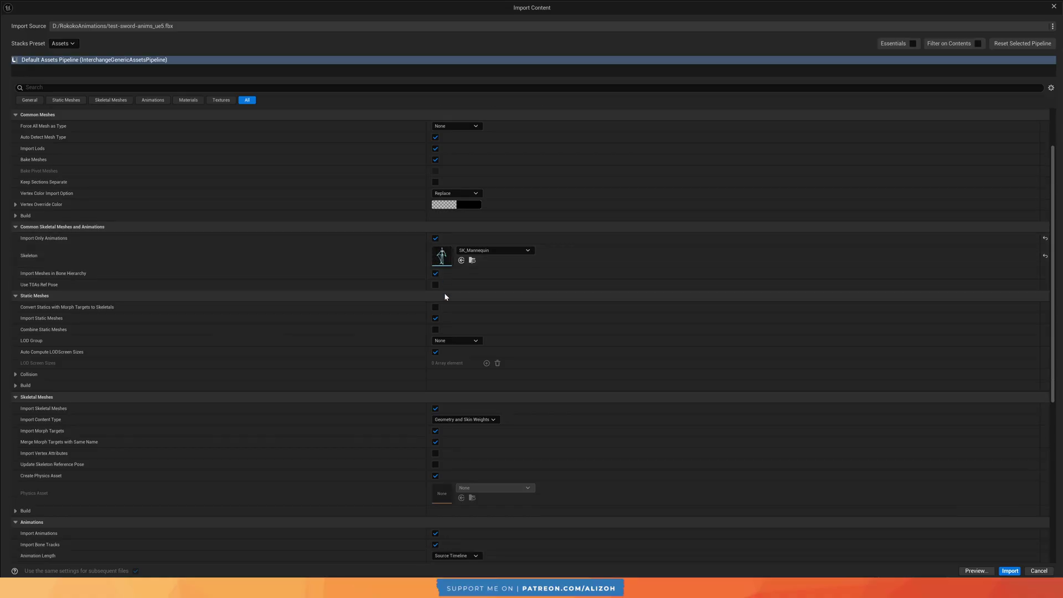
scroll(443, 290, down, 3)
scroll(421, 250, up, 3)
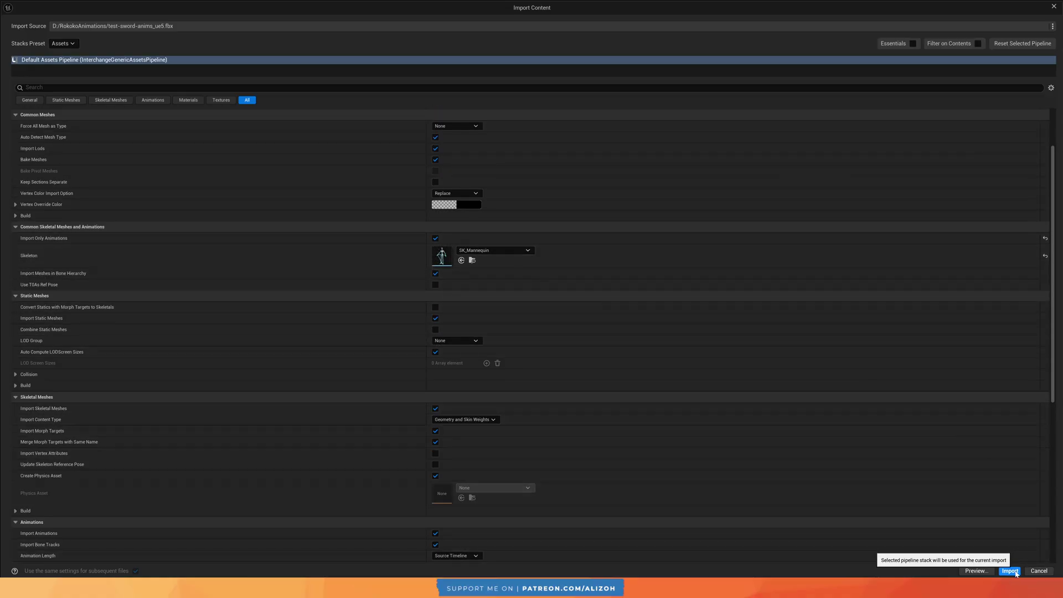
click(1037, 574)
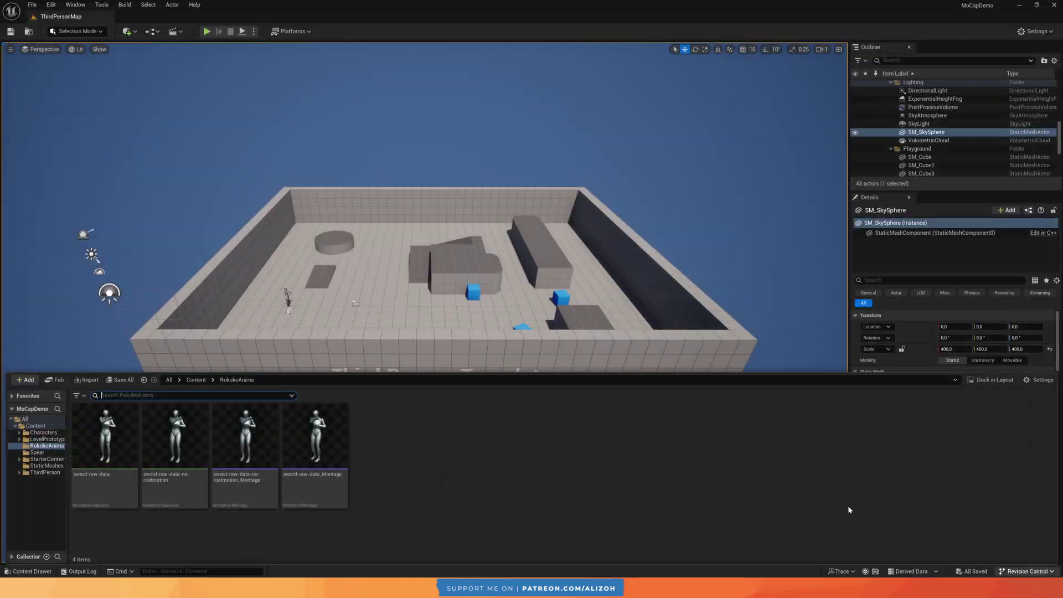
Open the sword-raw-data animation from the RokokoAnims folder and examine its playback from several angles
click(105, 438)
click(175, 437)
click(246, 437)
click(314, 437)
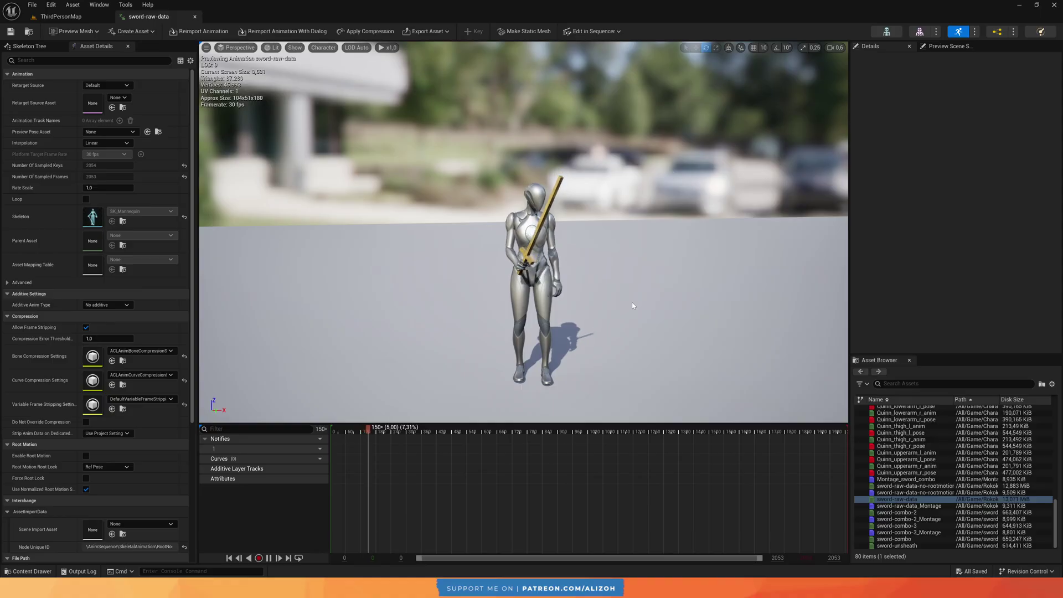
alt+drag(633, 306, 600, 305)
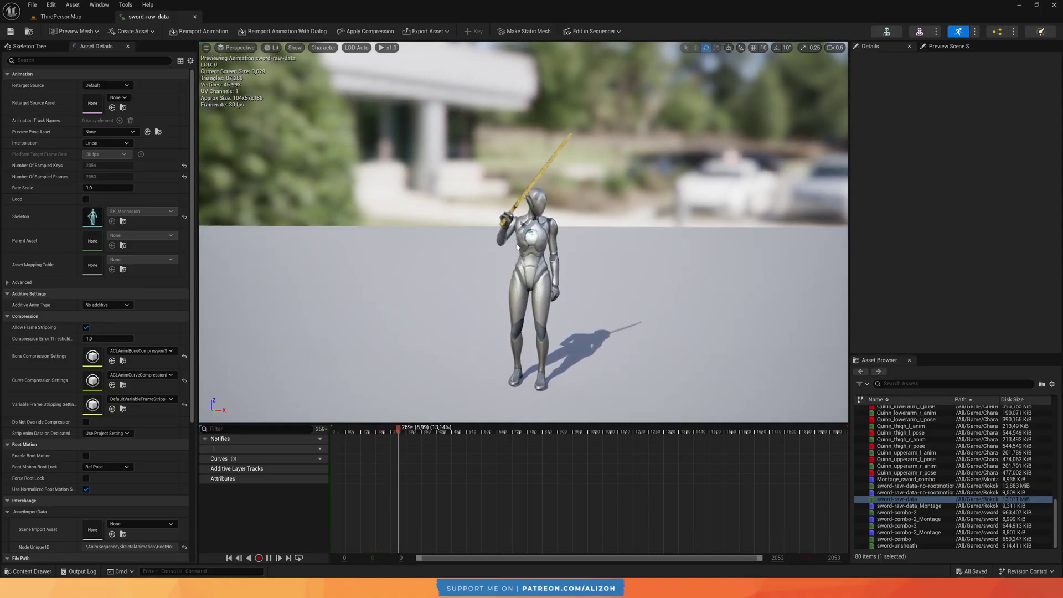
alt+drag(586, 264, 670, 264)
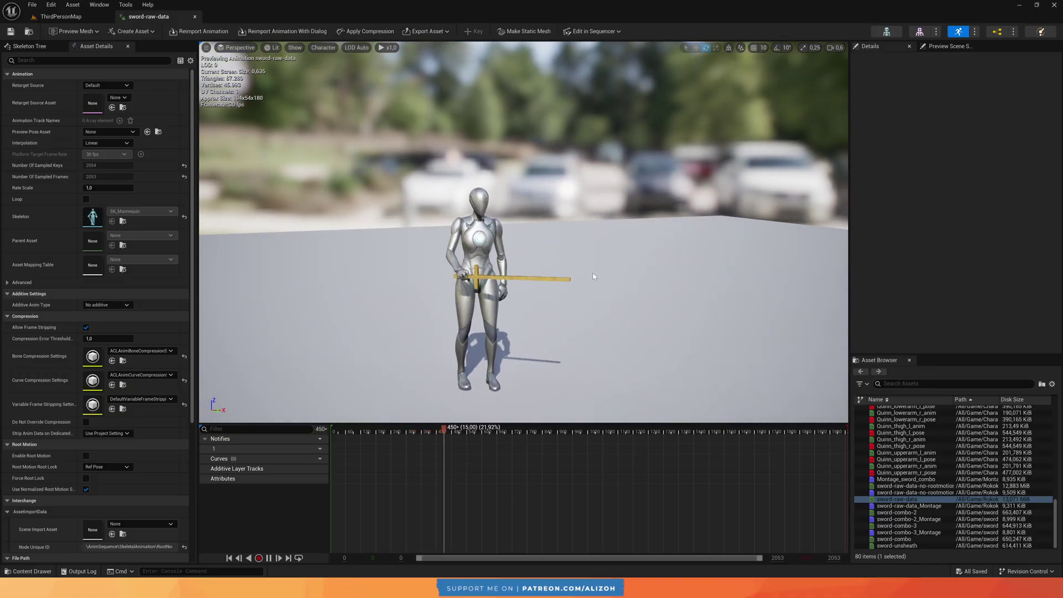
drag(592, 274, 539, 274)
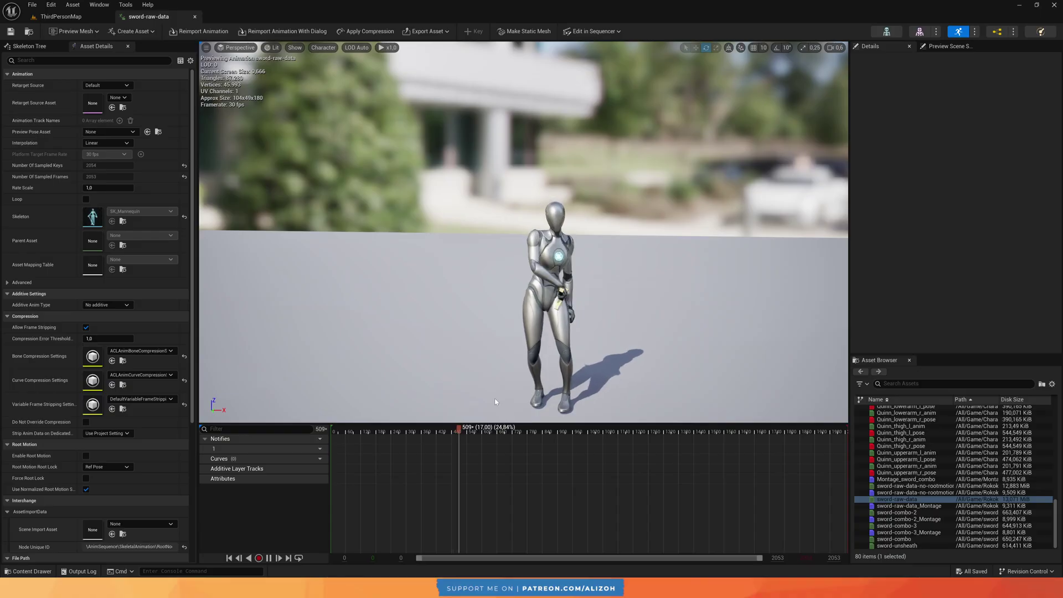
Scrub and replay sections of the sword-raw-data animation, examining the mannequin's sword movements from different viewpoints
drag(468, 431, 376, 441)
alt+drag(554, 273, 487, 273)
key(w)
right_drag(614, 356, 664, 414)
key(a)
mouse_move(444, 333)
right_down()
mouse_move(531, 350)
mouse_move(444, 333)
right_up()
key(s)
drag(375, 430, 425, 431)
key(w)
mouse_move(465, 309)
right_down()
mouse_move(531, 282)
mouse_move(387, 326)
mouse_move(249, 316)
mouse_move(260, 326)
mouse_move(465, 298)
mouse_move(465, 308)
right_up()
key(d)
key(w)
key(s)
key(e)
drag(426, 437, 432, 439)
key(space)
alt+drag(604, 316, 238, 244)
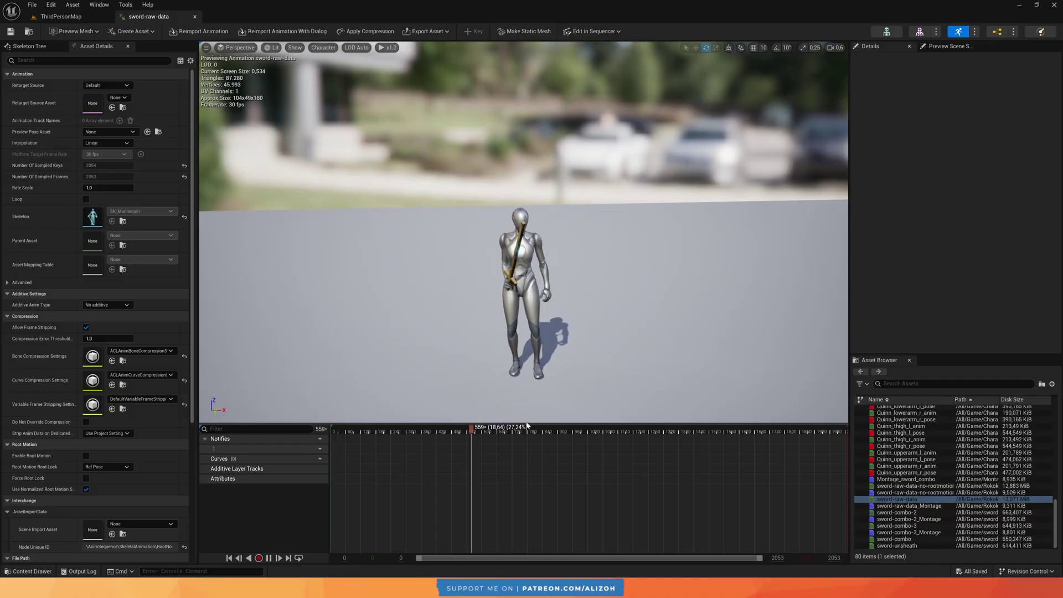
middle_drag(562, 376, 540, 415)
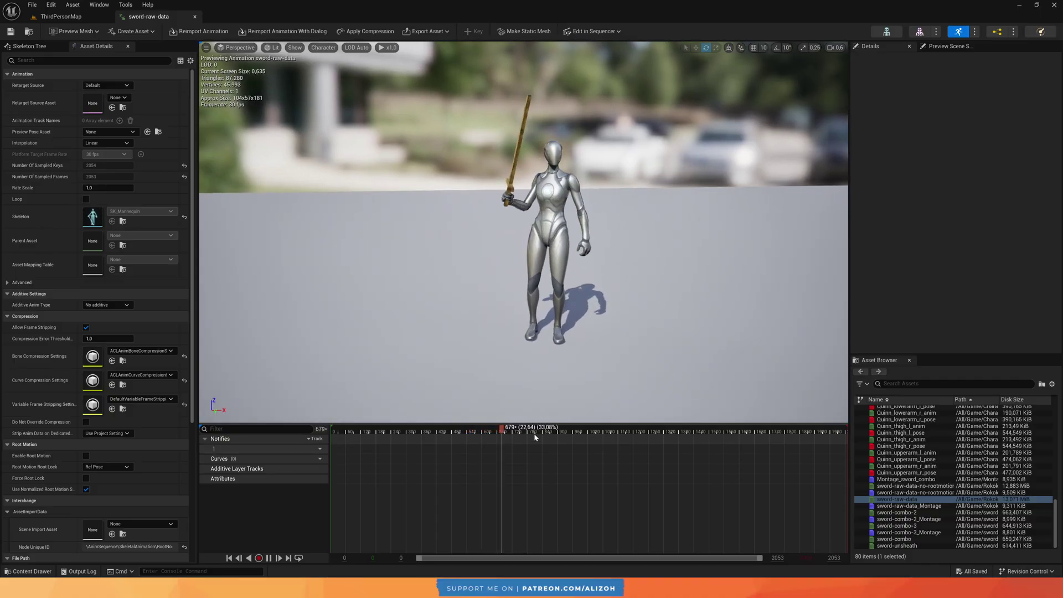
drag(503, 429, 560, 430)
key(space)
alt+drag(612, 362, 567, 355)
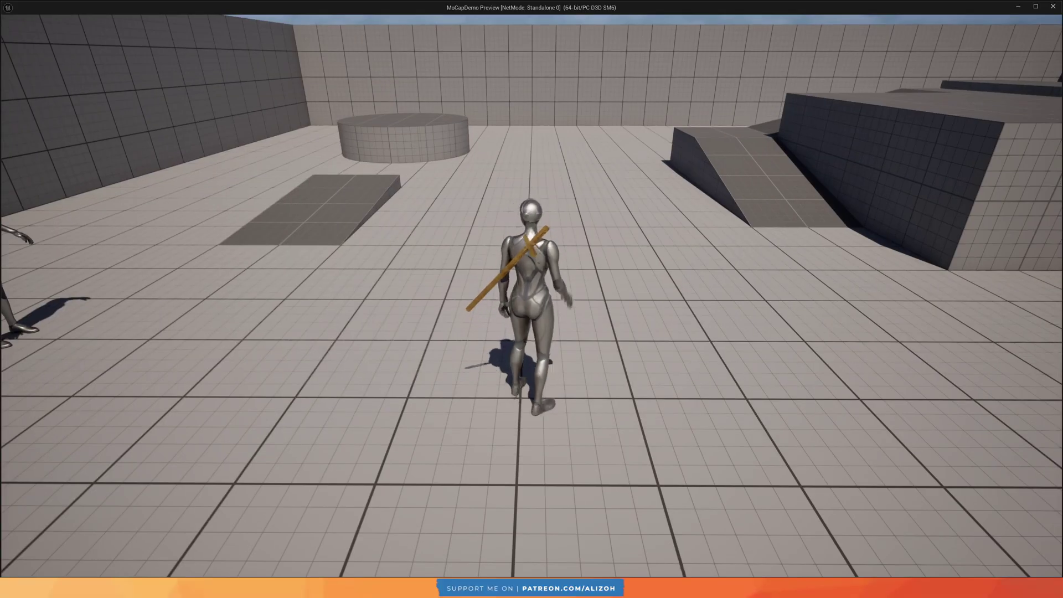
Test equipping and swinging the sword while moving the character in the standalone game preview, and exit the preview
key(e)
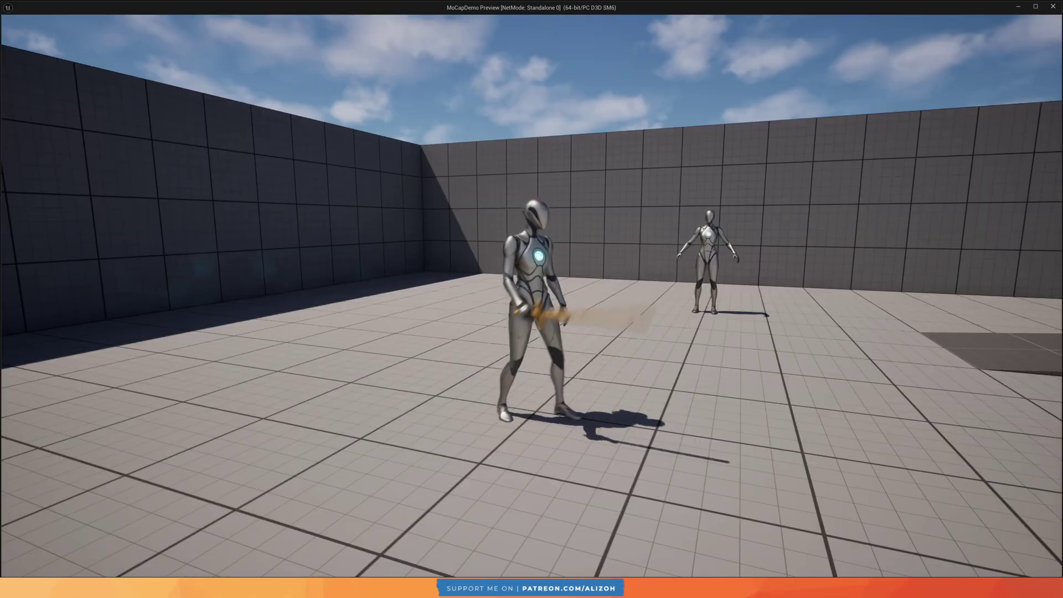
key(w)
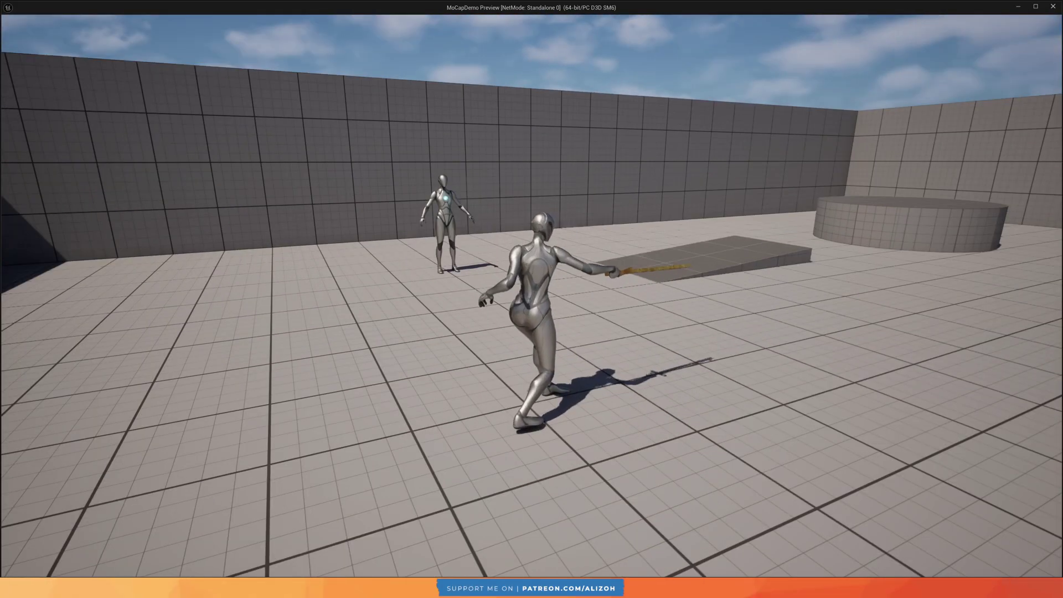
key(d)
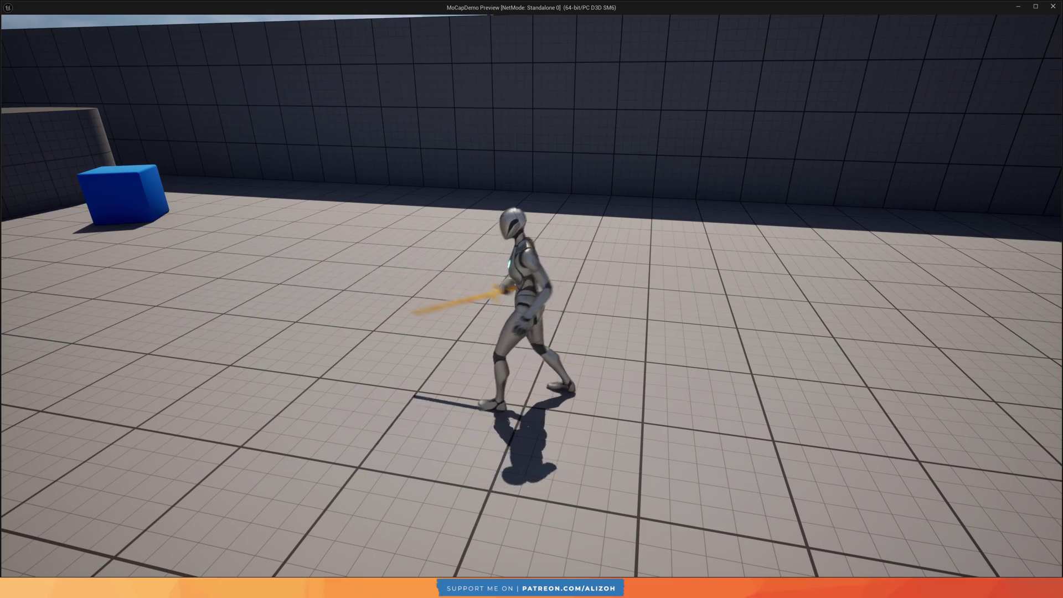
key(Escape)
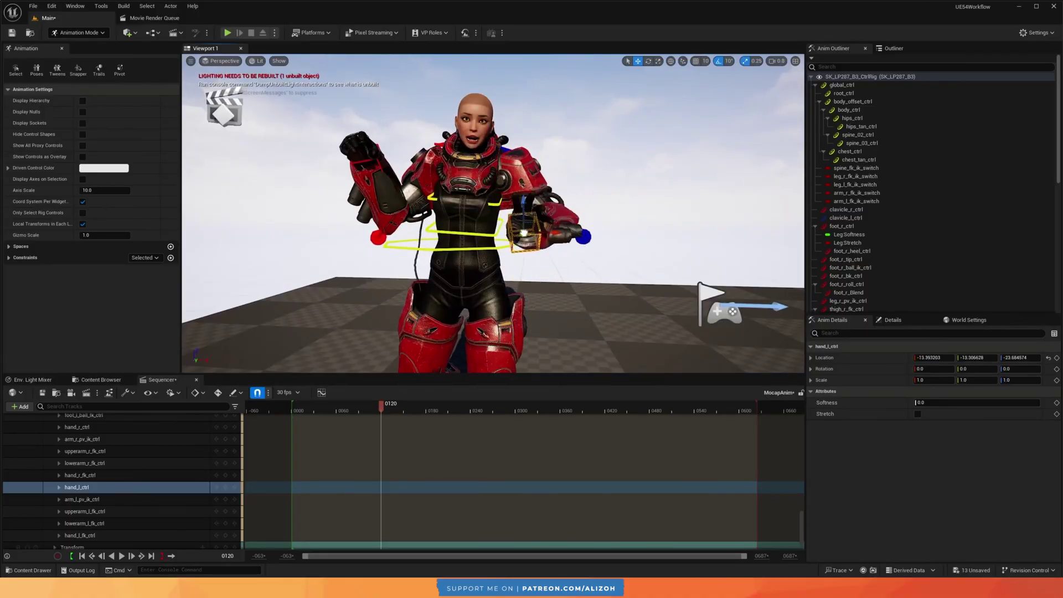
Try repositioning the armoured character's hand_l_ctrl control in the UE54Workflow sequence, and undo the hand movement
drag(595, 243, 543, 210)
key(ctrl+z)
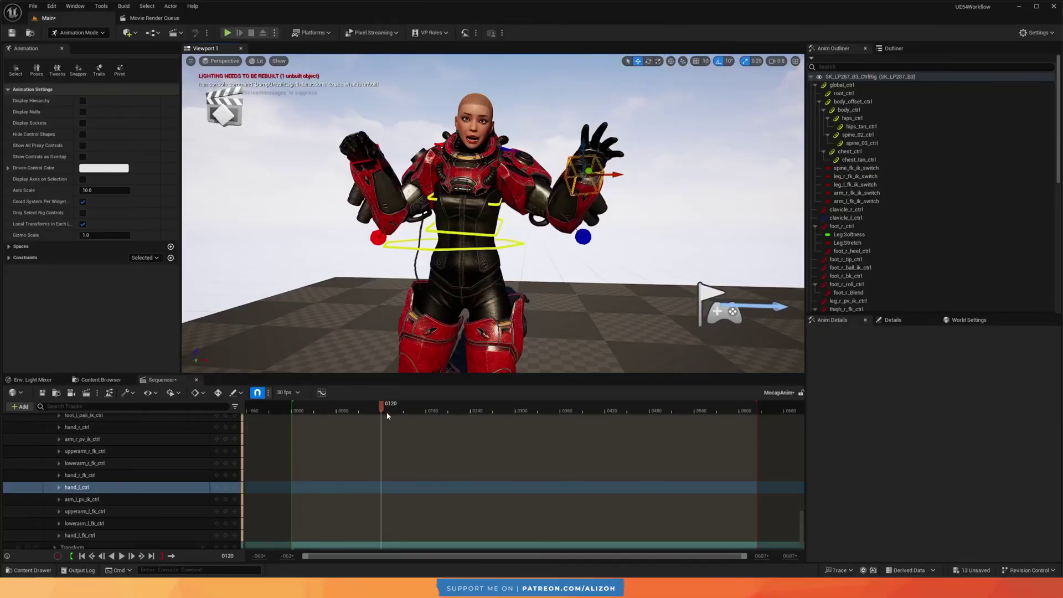
Play and scrub the MocapAnim sequence to examine the armoured character's motion from different distances and angles
drag(385, 412, 319, 413)
key(space)
alt+right_drag(432, 337, 365, 337)
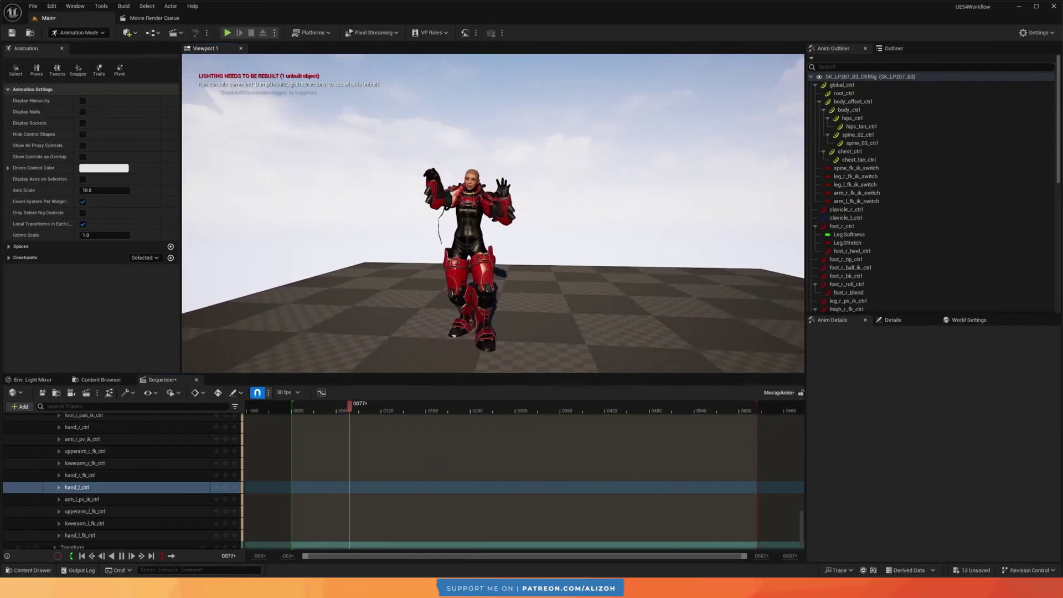
alt+drag(365, 337, 429, 337)
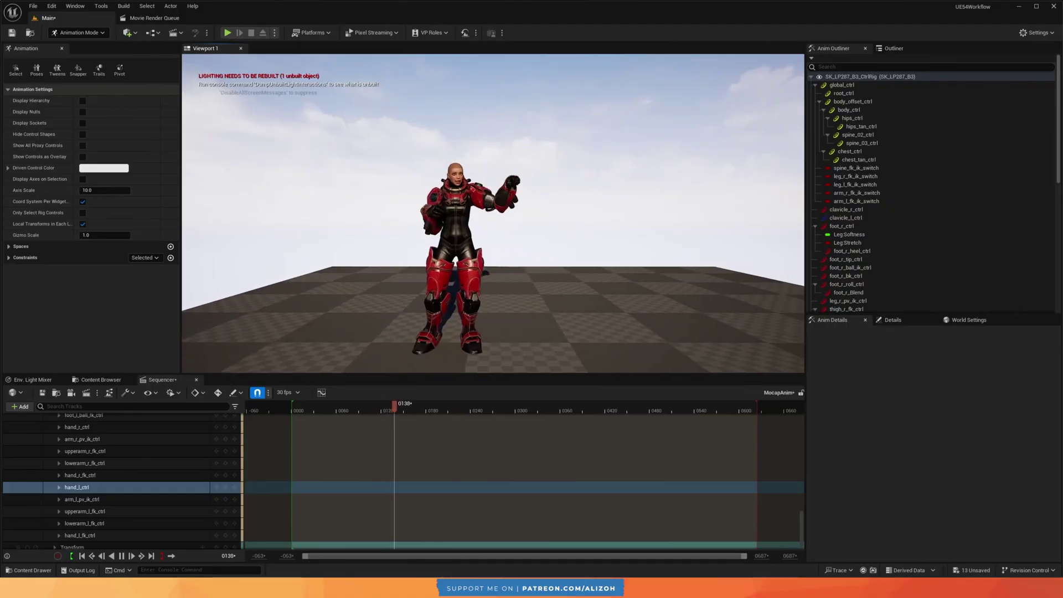
right_drag(486, 240, 477, 238)
key(w)
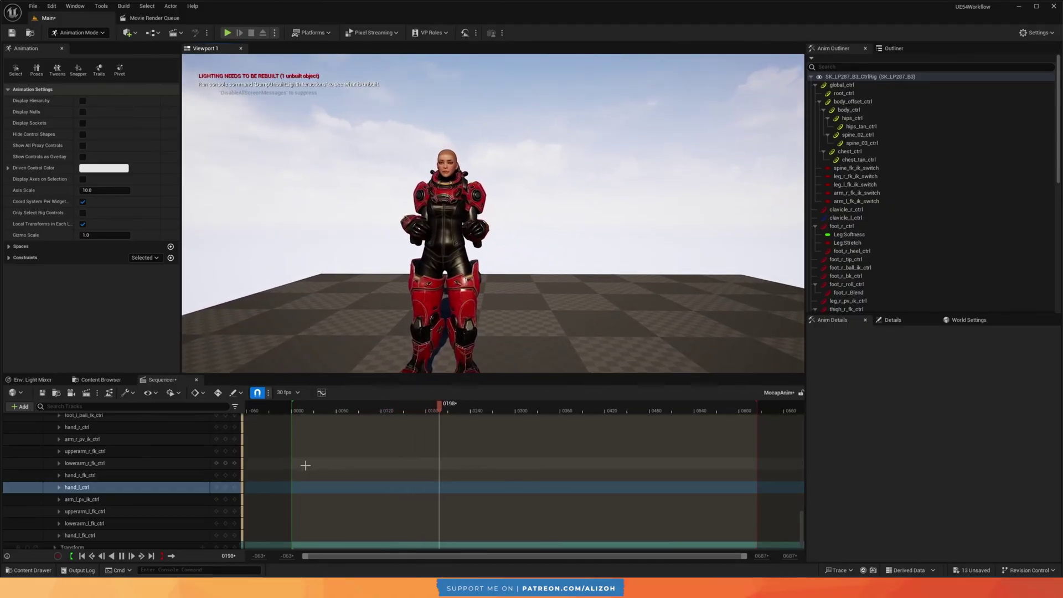
click(396, 410)
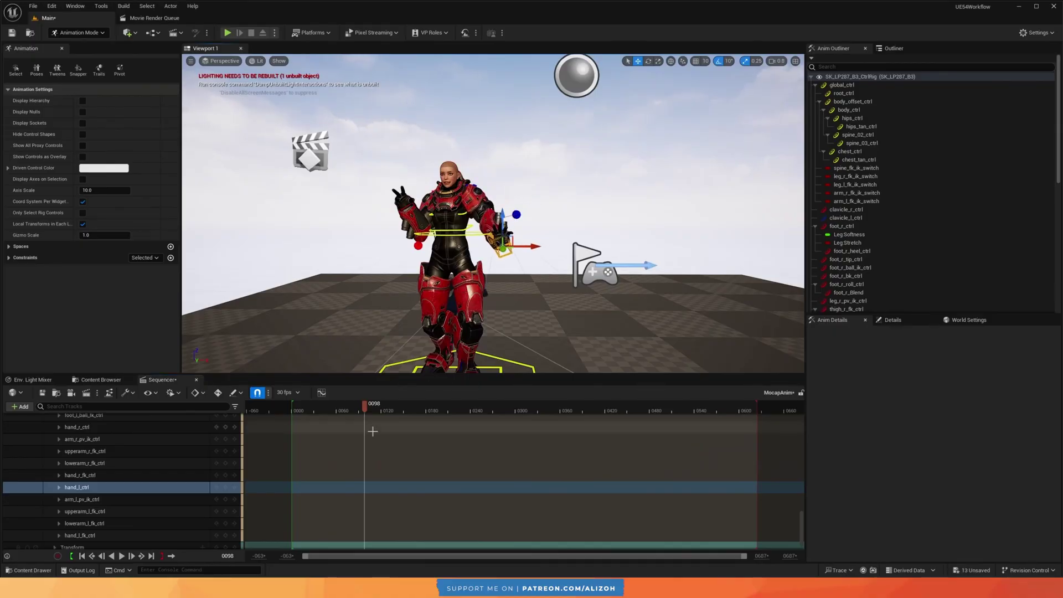
drag(365, 410, 393, 410)
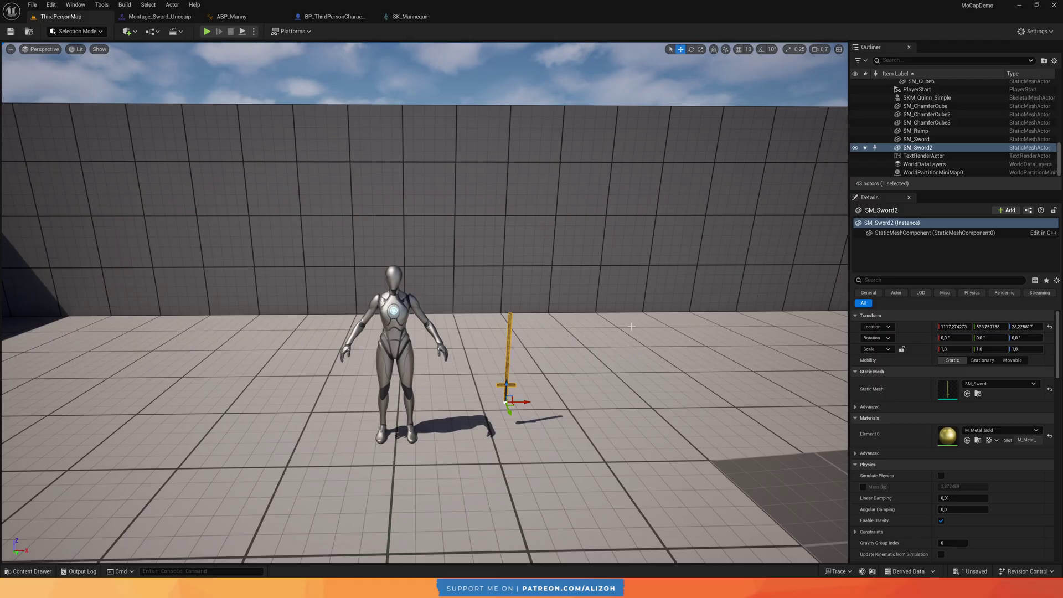
Create a level sequence in the Content folder and save it as NewLevelSequence1
click(395, 315)
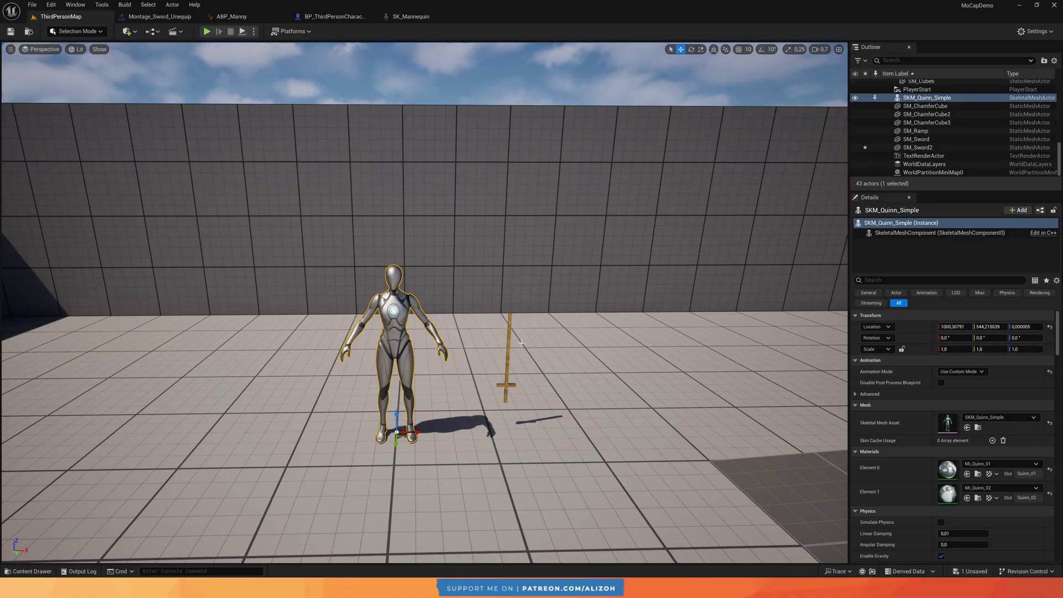
click(507, 346)
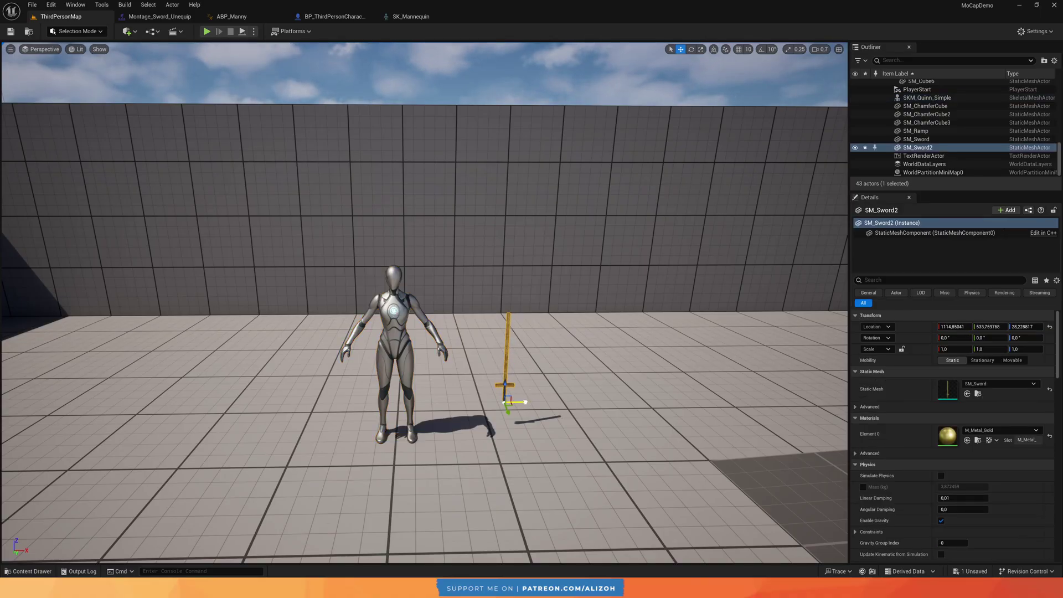
click(174, 31)
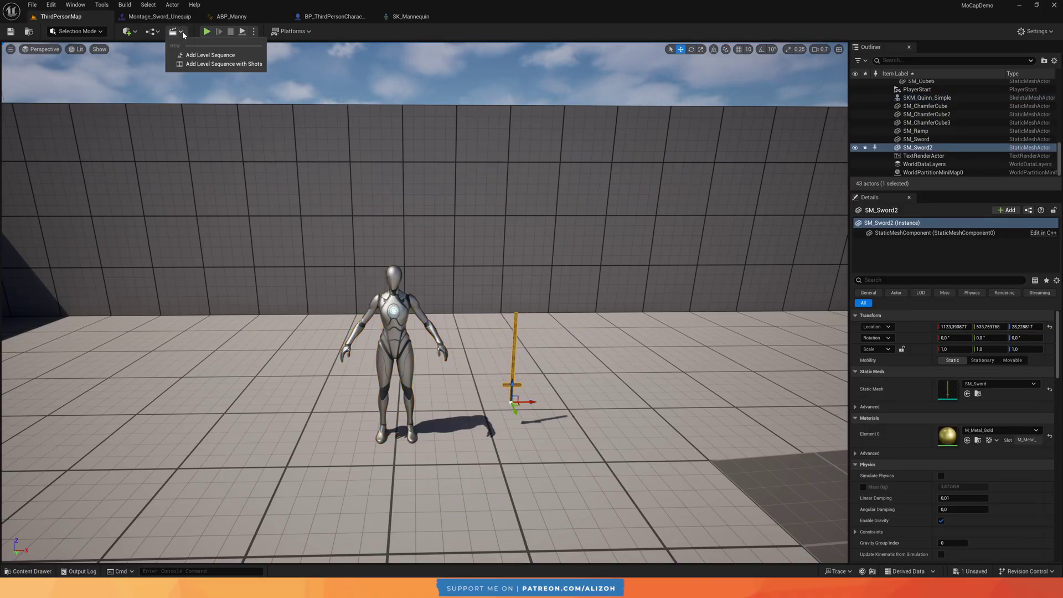
click(213, 51)
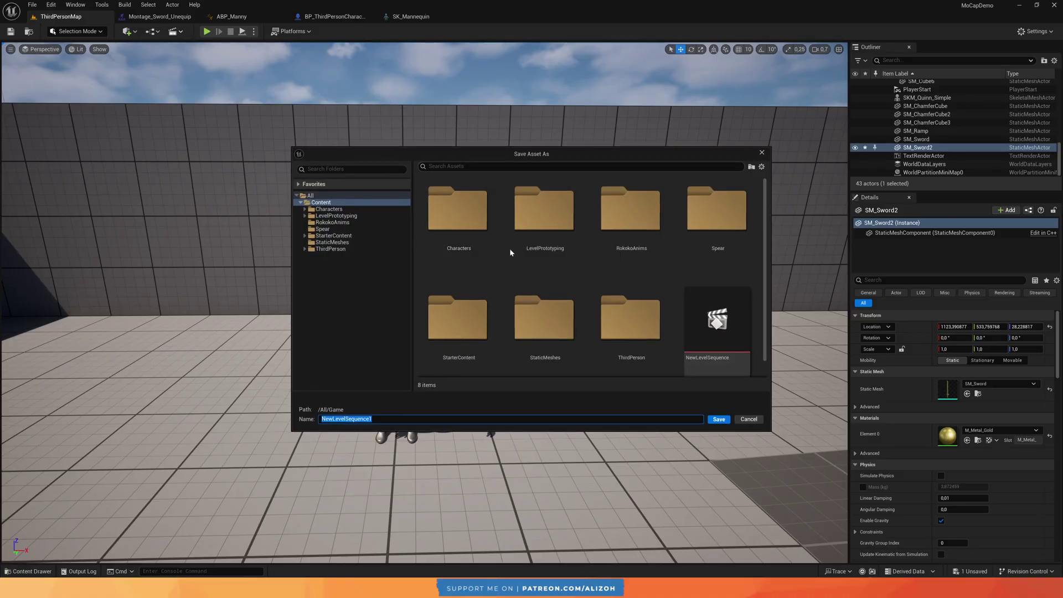
click(718, 419)
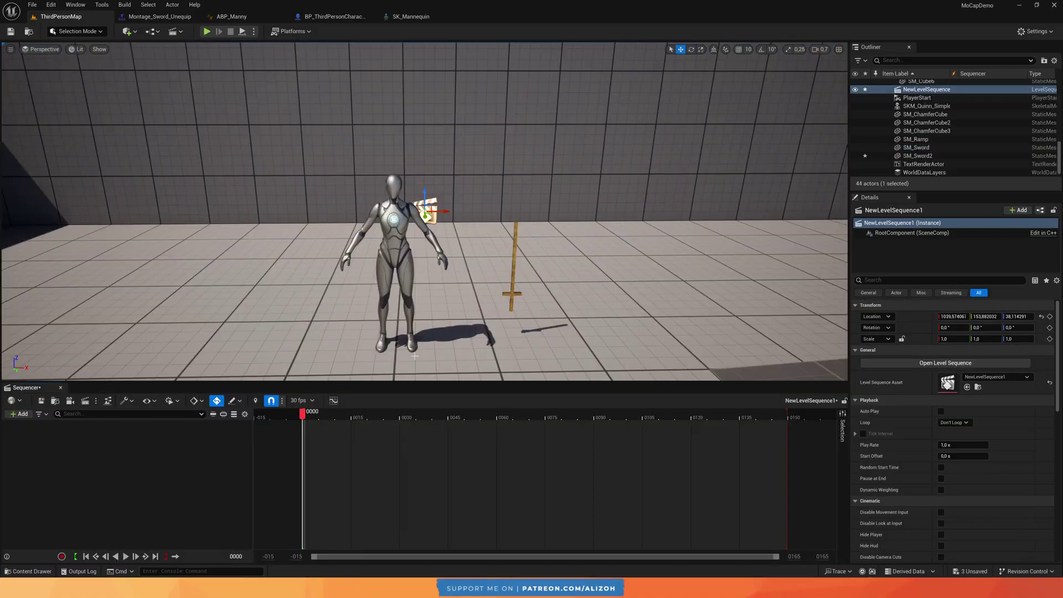
Add the SKM_Quinn_Simple mannequin and the SM_Sword2 actor to the level sequence as tracks
click(423, 223)
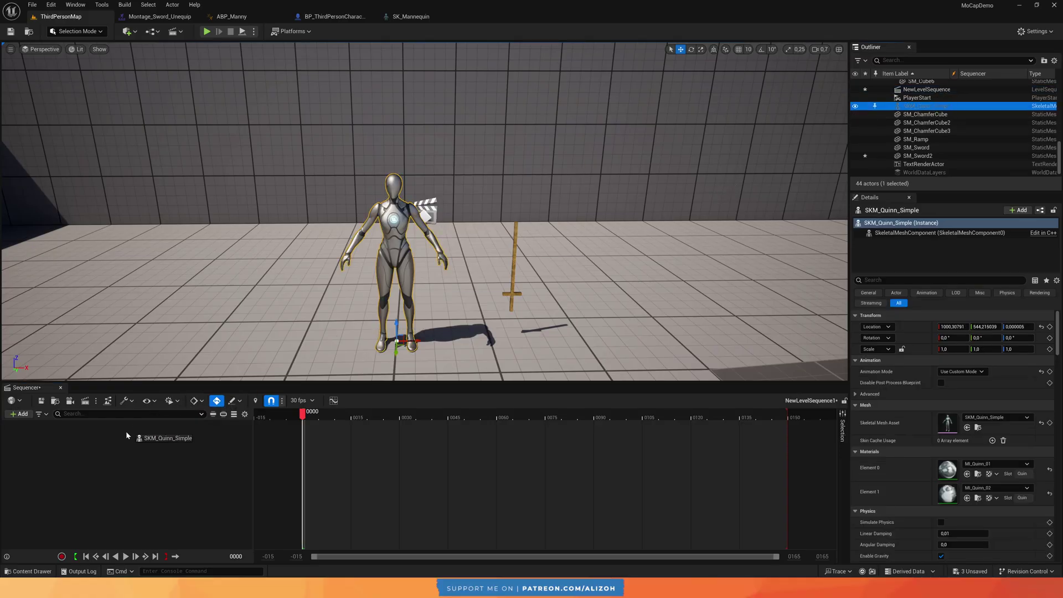
drag(125, 430, 118, 435)
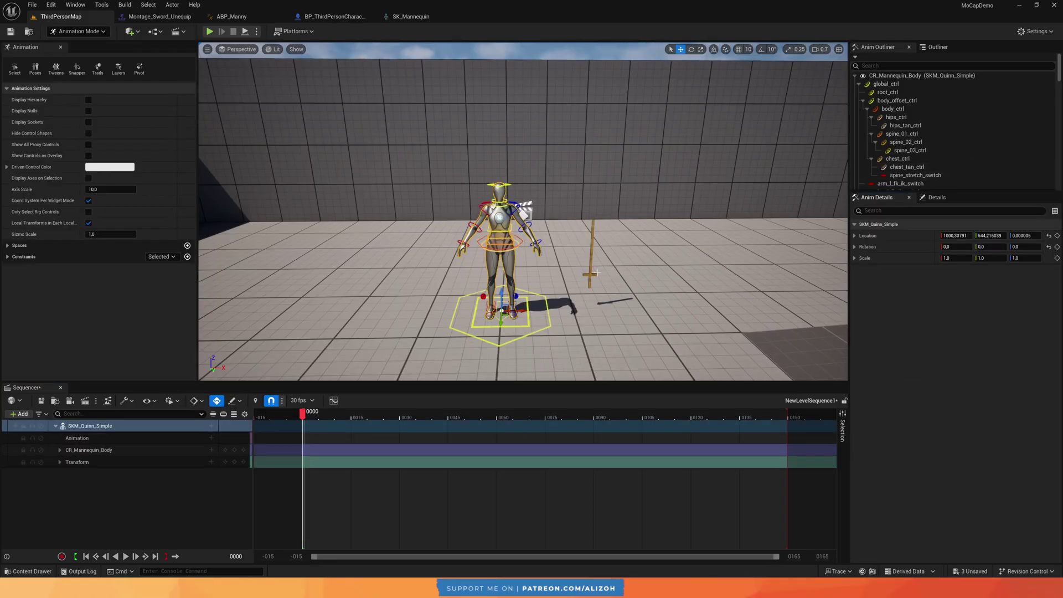
scroll(920, 161, down, 5)
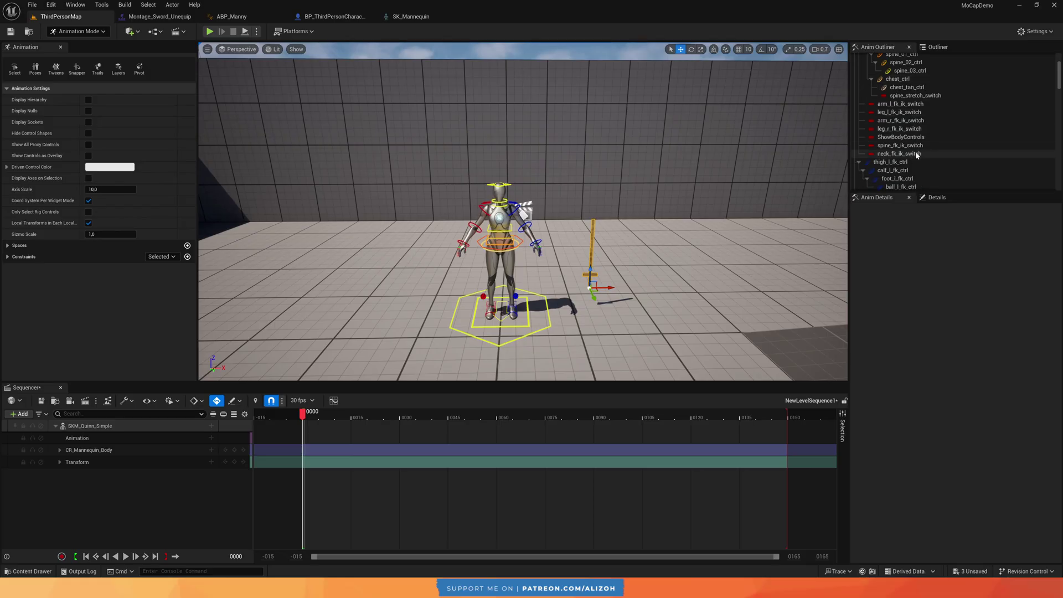
click(938, 47)
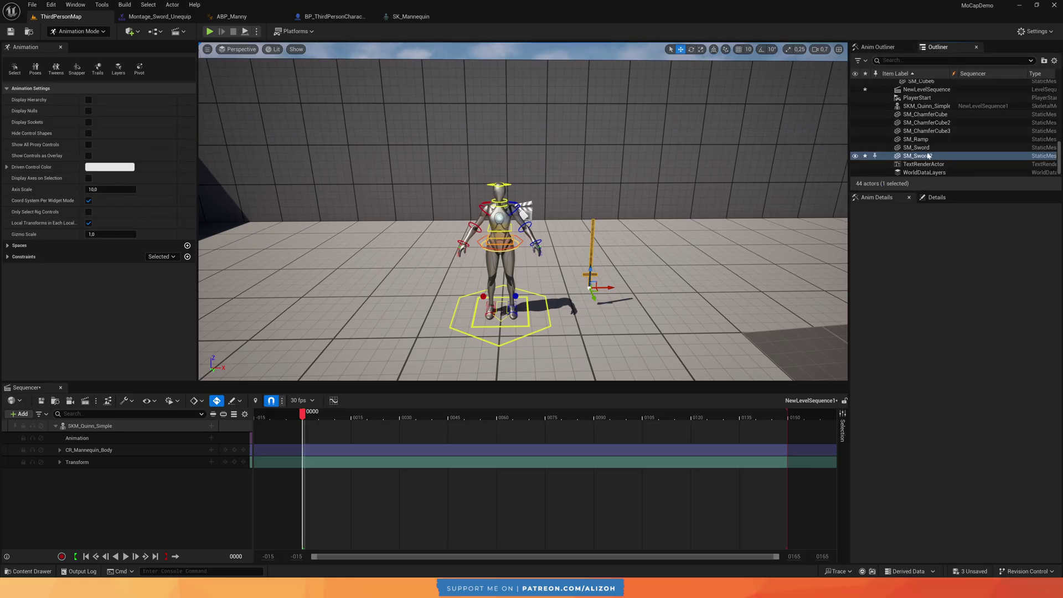
drag(928, 158, 407, 312)
drag(159, 482, 162, 482)
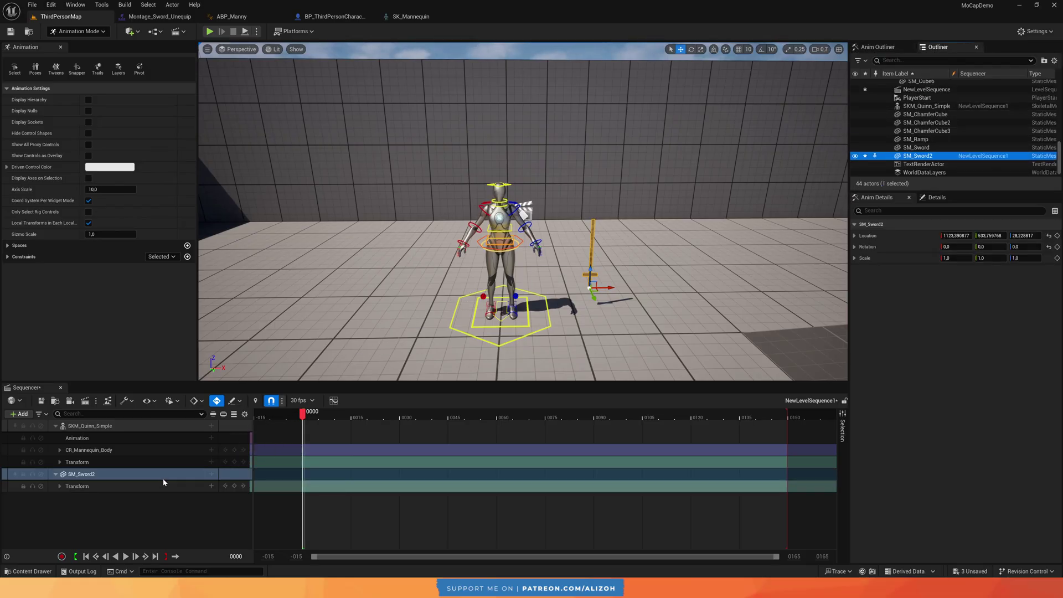
Add an Attach track that binds SM_Sword2 to SKM_Quinn_Simple at hand_rSocket
right_click(118, 477)
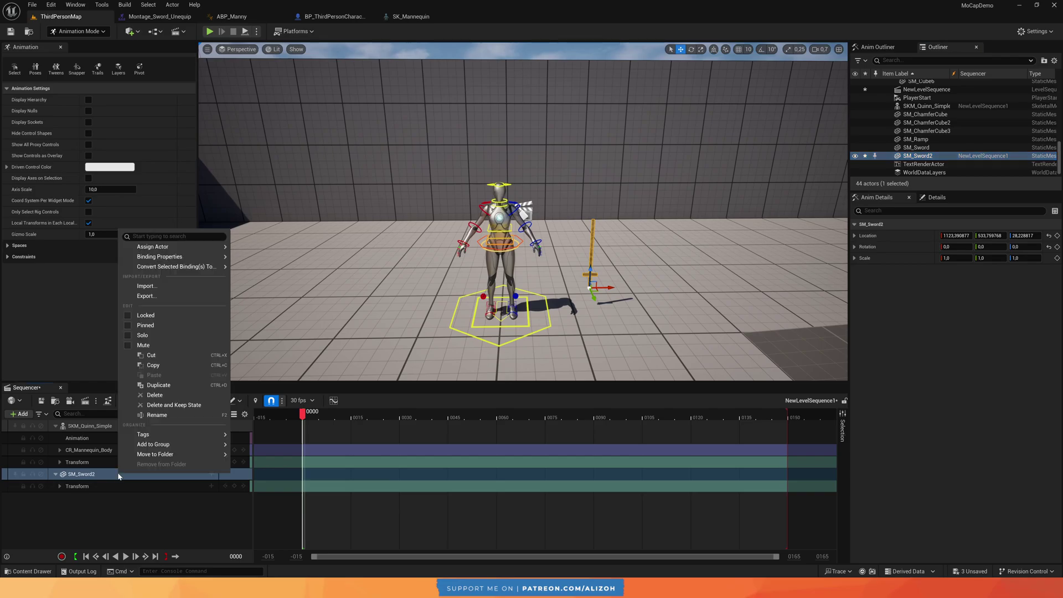
click(199, 487)
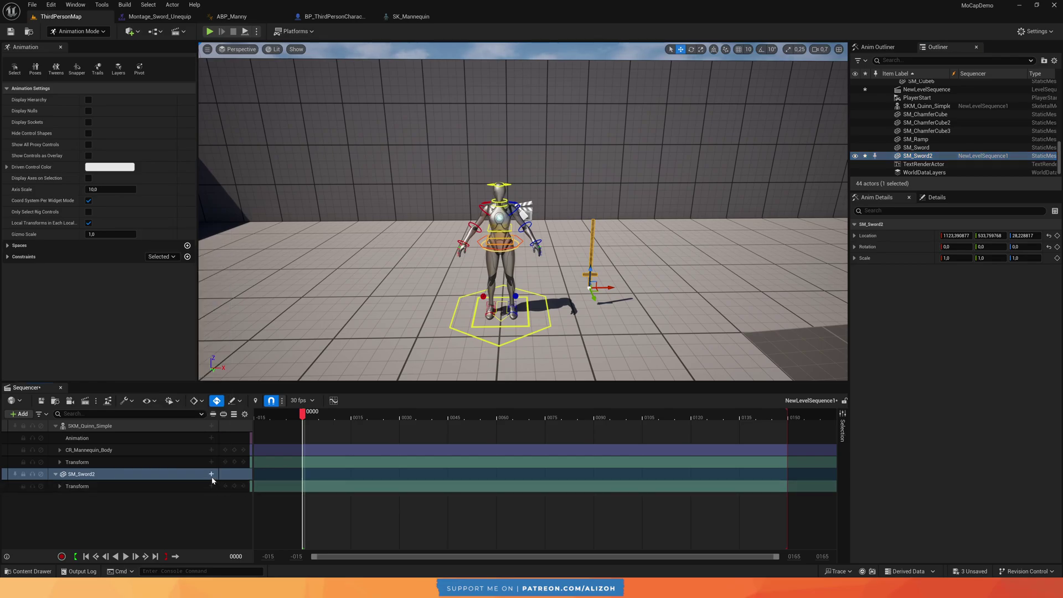
click(212, 474)
mouse_move(248, 372)
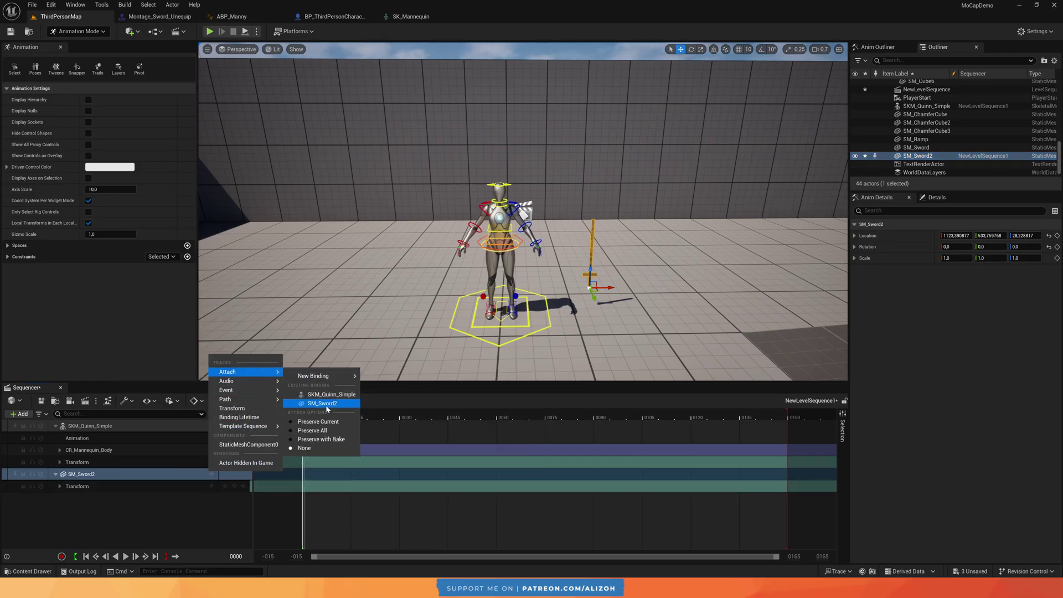
click(338, 394)
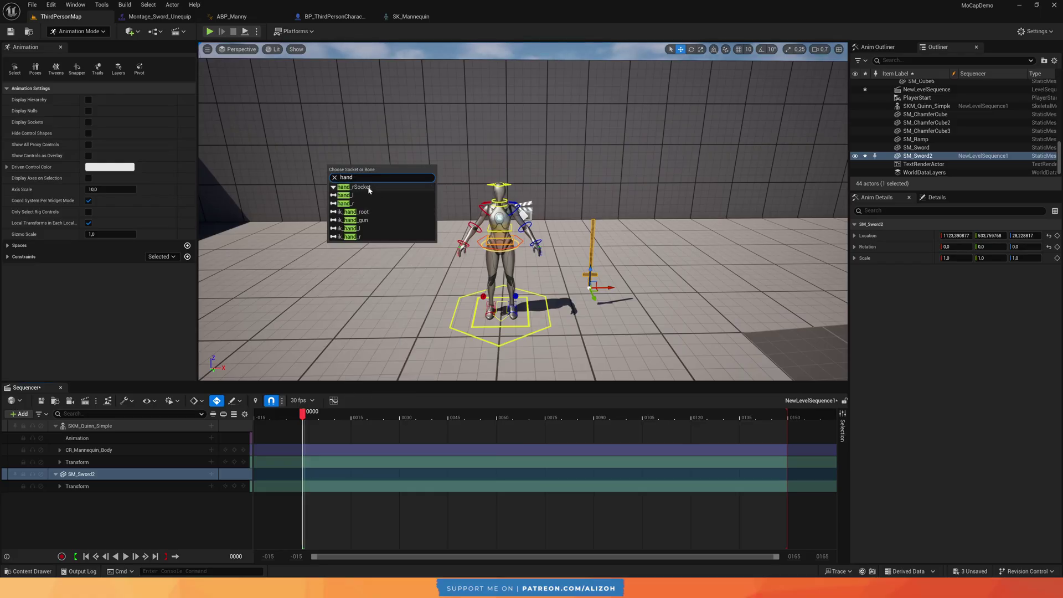
click(355, 187)
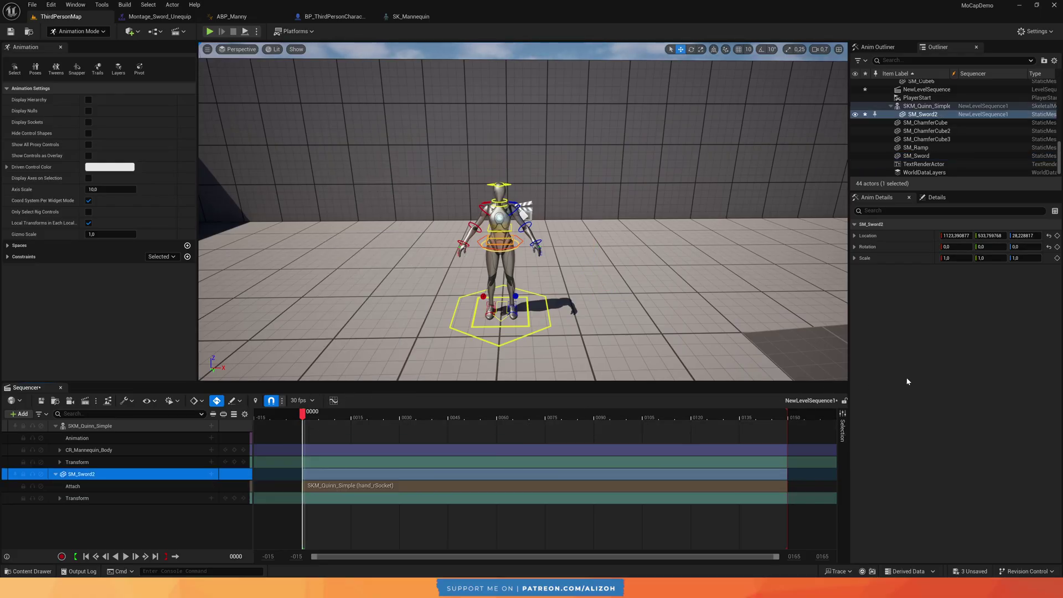
Reset the attached sword's location to its default so it sits in the mannequin's hand, and inspect the grip
click(1048, 235)
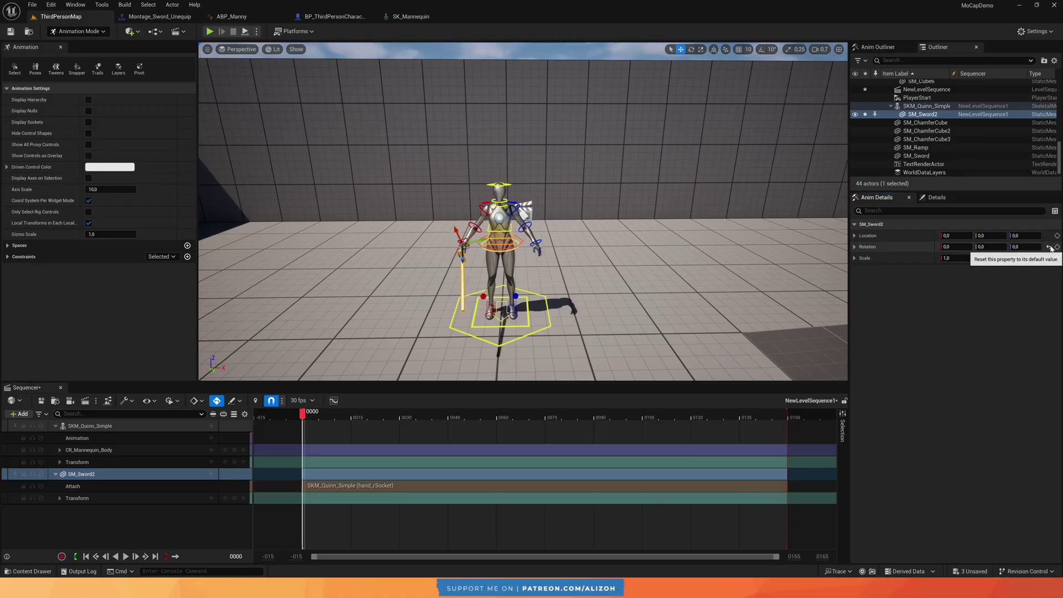
right_drag(637, 225, 664, 243)
right_drag(521, 232, 507, 233)
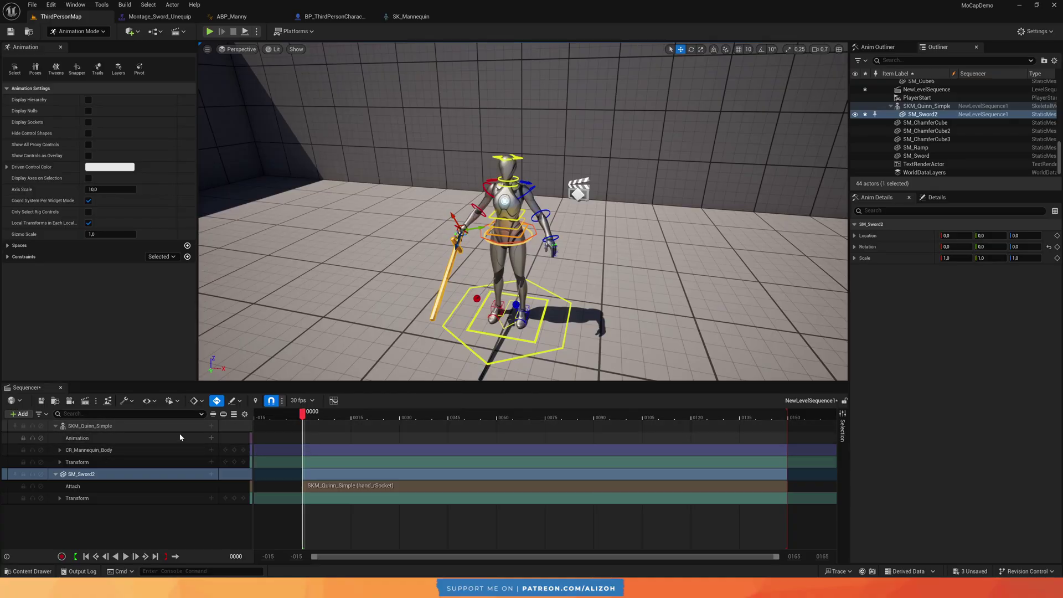
Add the sword-raw-data animation to the mannequin's Animation track and scrub through its first frames
click(212, 439)
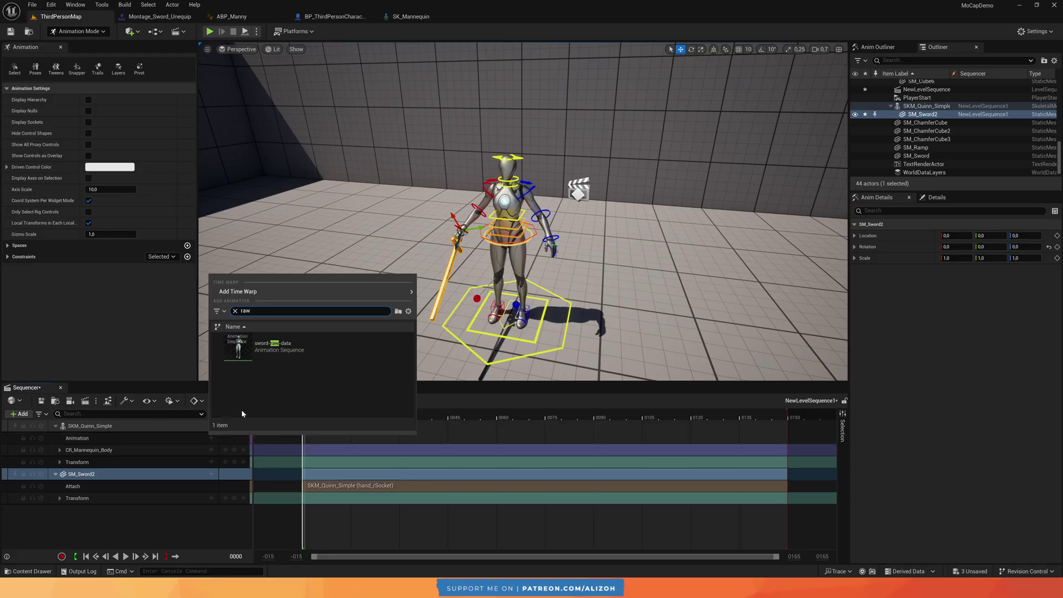
click(283, 353)
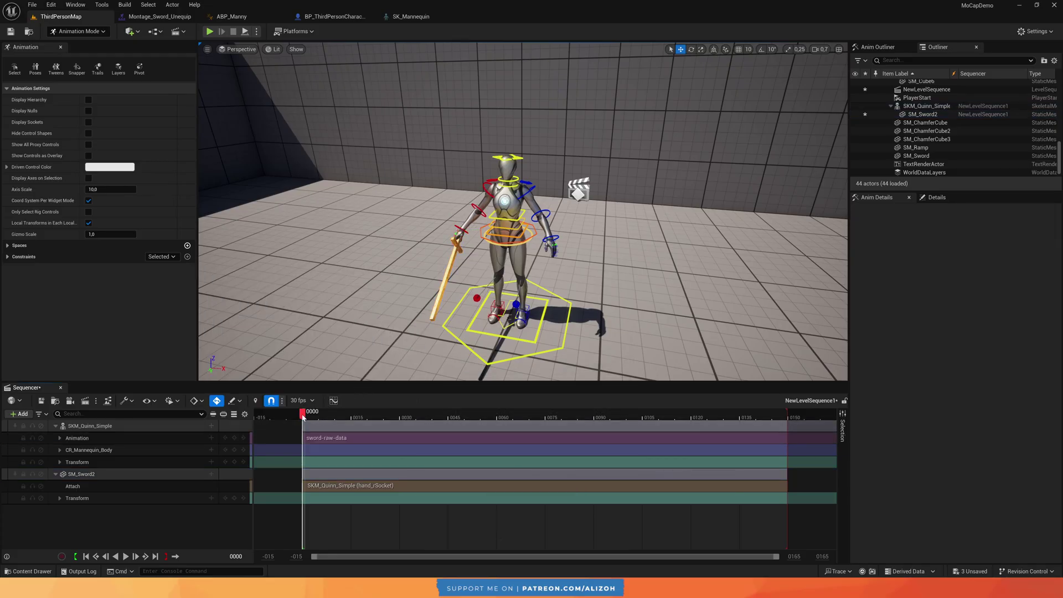
drag(303, 416, 365, 413)
drag(427, 429, 438, 436)
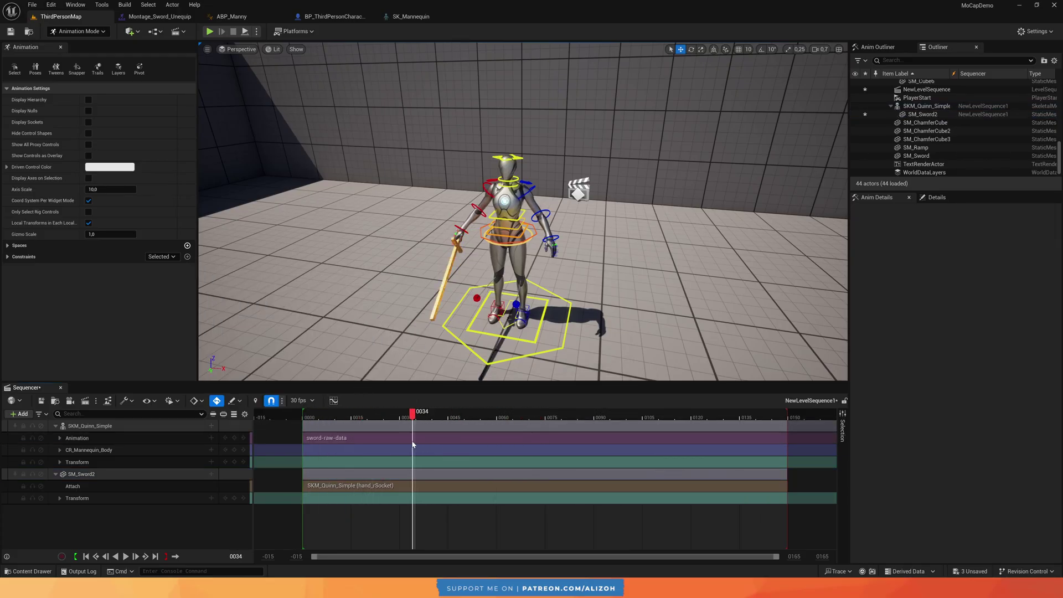
Delete the CR_Mannequin_Body track from SKM_Quinn_Simple and scrub the timeline to check the animation
click(122, 450)
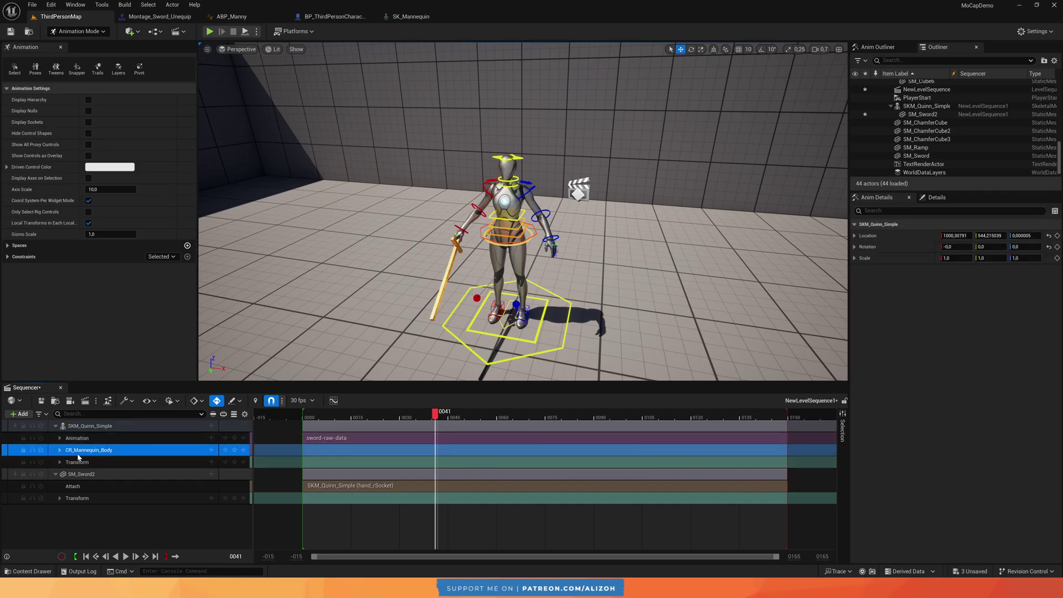
key(Delete)
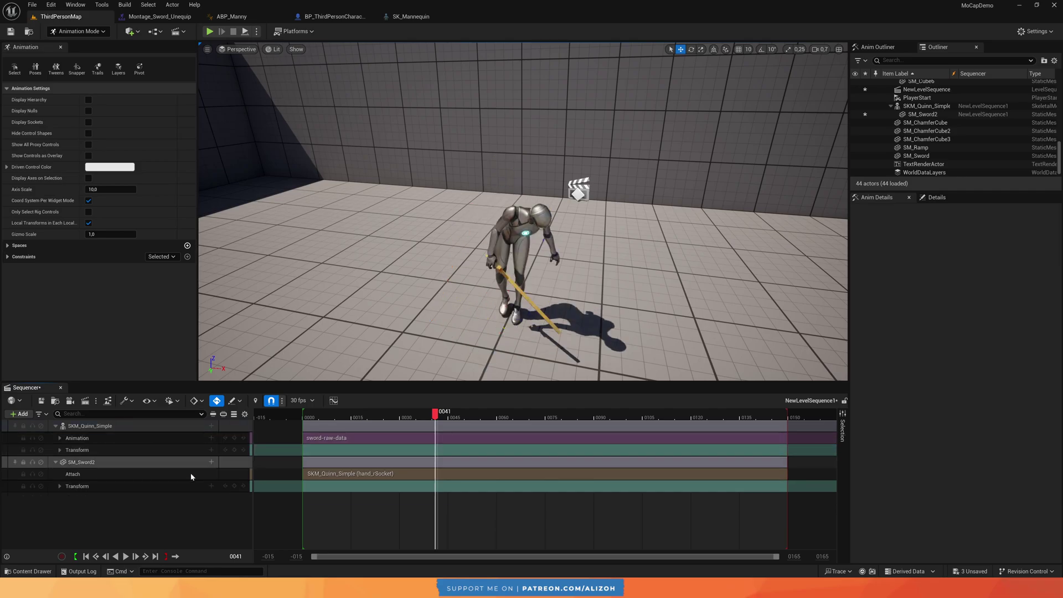
drag(436, 420, 680, 419)
key(ctrl+z)
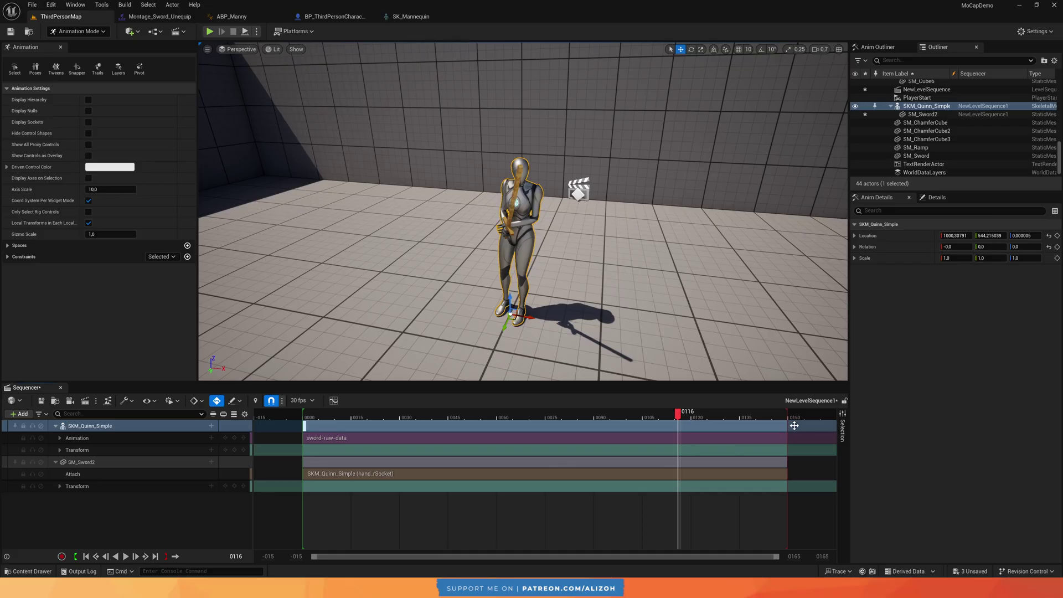
Extend the sequence's playback range and the sword's Attach section to the end of the sword-raw-data animation
click(797, 439)
key(f)
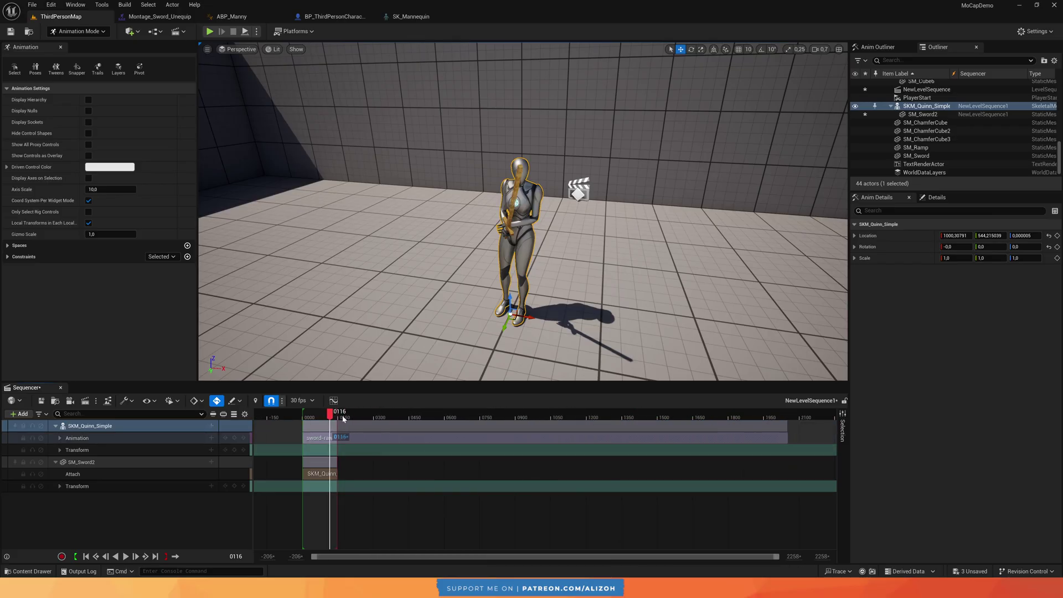
drag(337, 414, 785, 436)
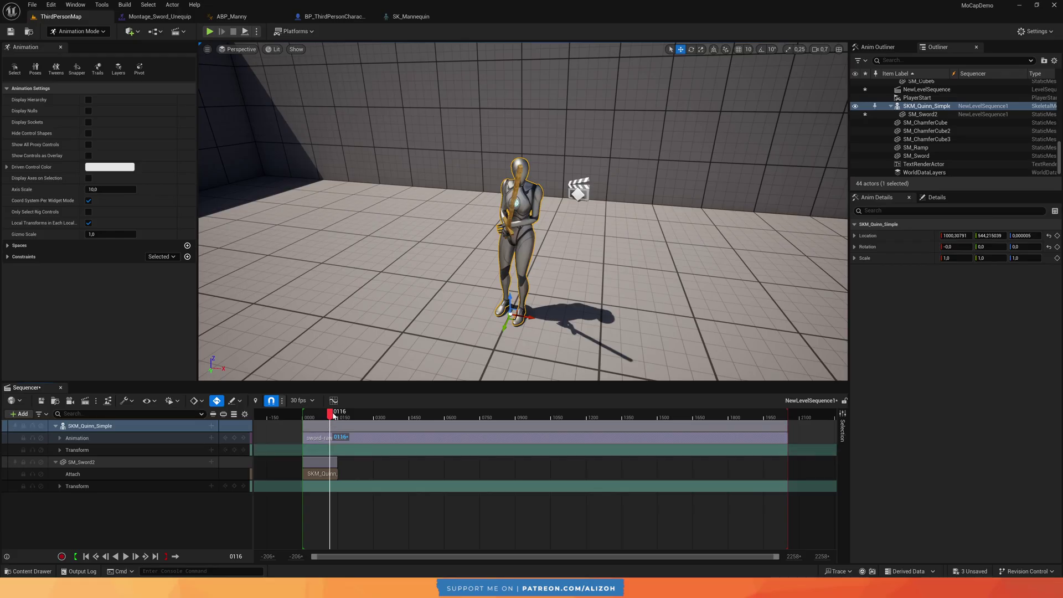
drag(332, 415, 305, 420)
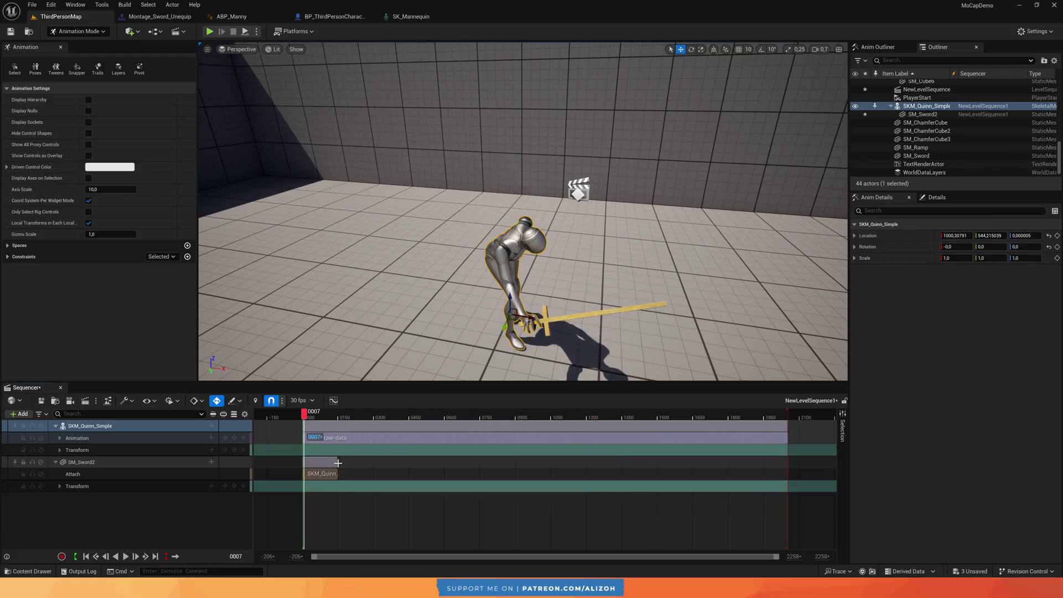
drag(336, 464, 785, 484)
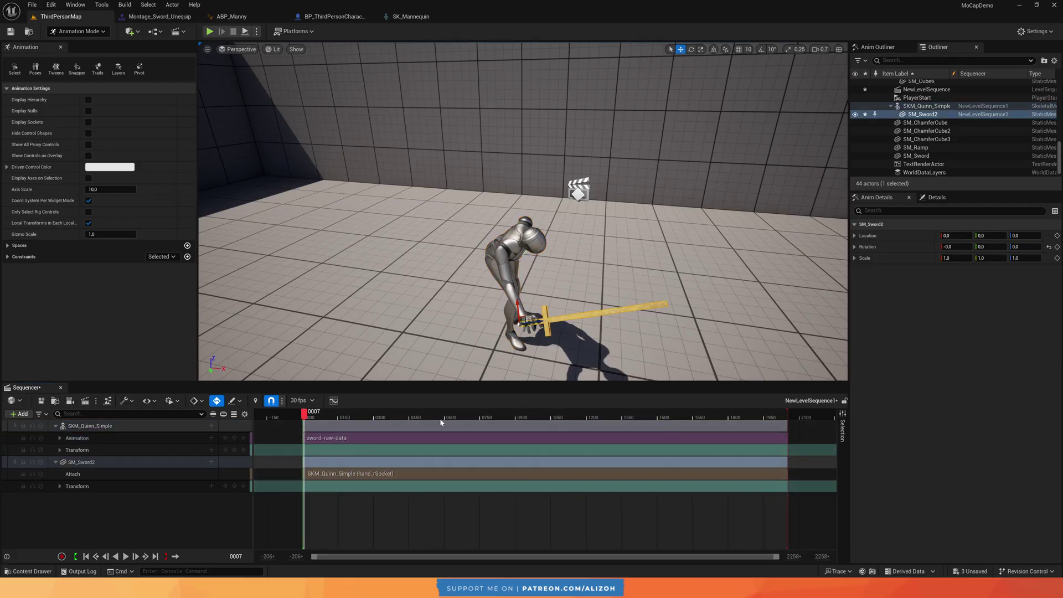
Play and scrub the sequence, examining how the sword sits against the mannequin's head and shoulder from the front and behind
drag(308, 414, 340, 418)
drag(464, 418, 487, 414)
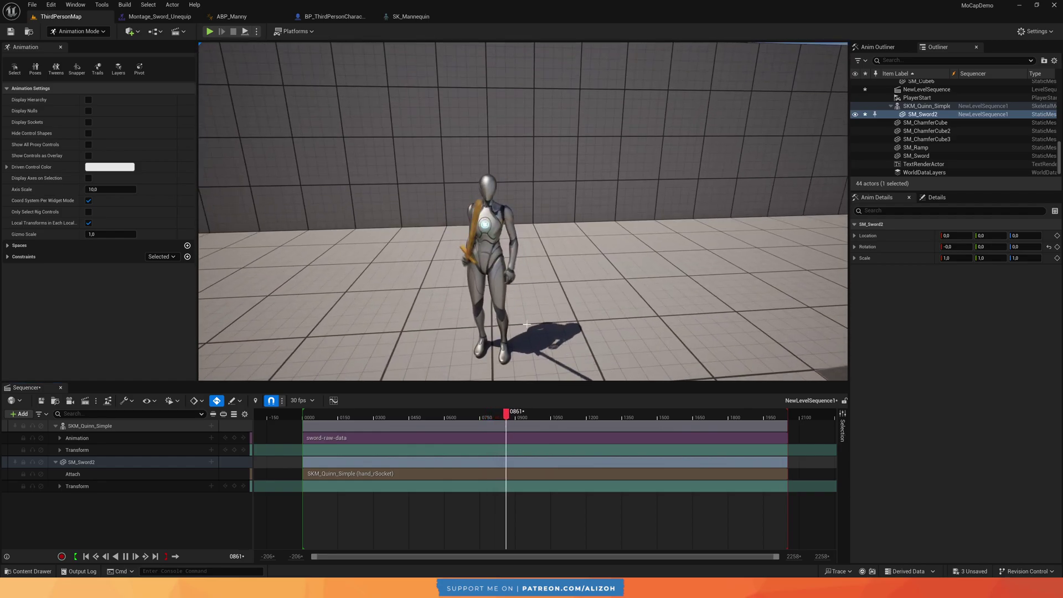
drag(517, 415, 443, 422)
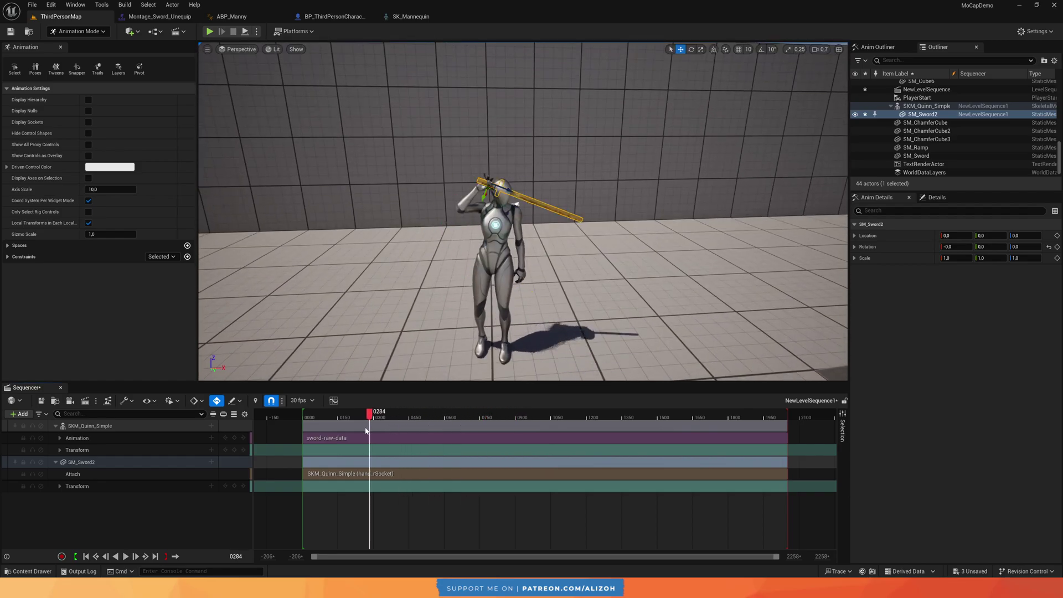
mouse_move(366, 429)
mouse_down()
mouse_move(311, 434)
mouse_move(380, 432)
mouse_up()
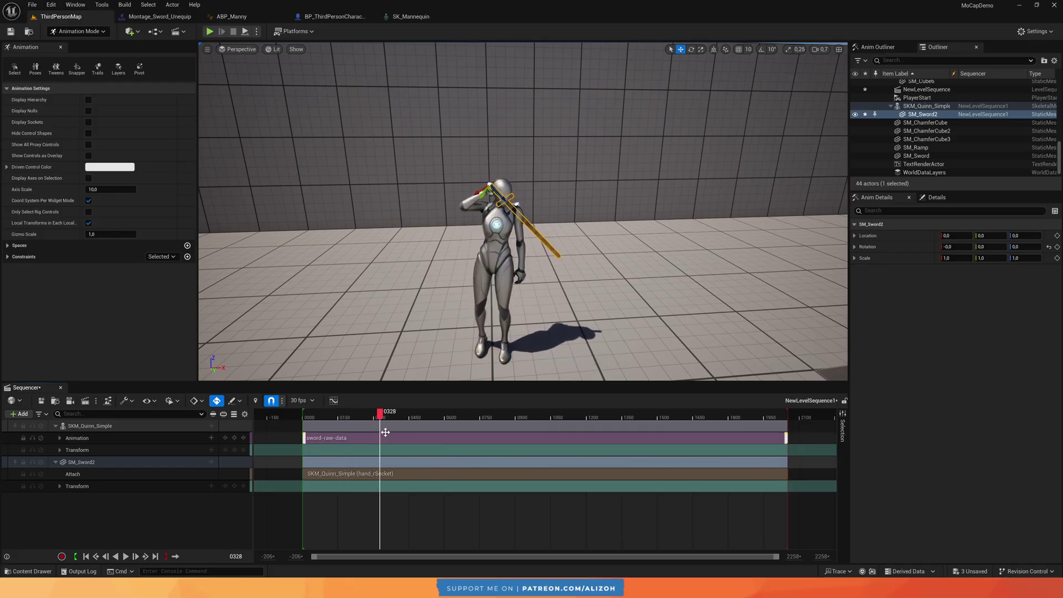
alt+drag(401, 330, 510, 355)
key(f)
scroll(402, 328, down, 4)
alt+drag(402, 329, 471, 329)
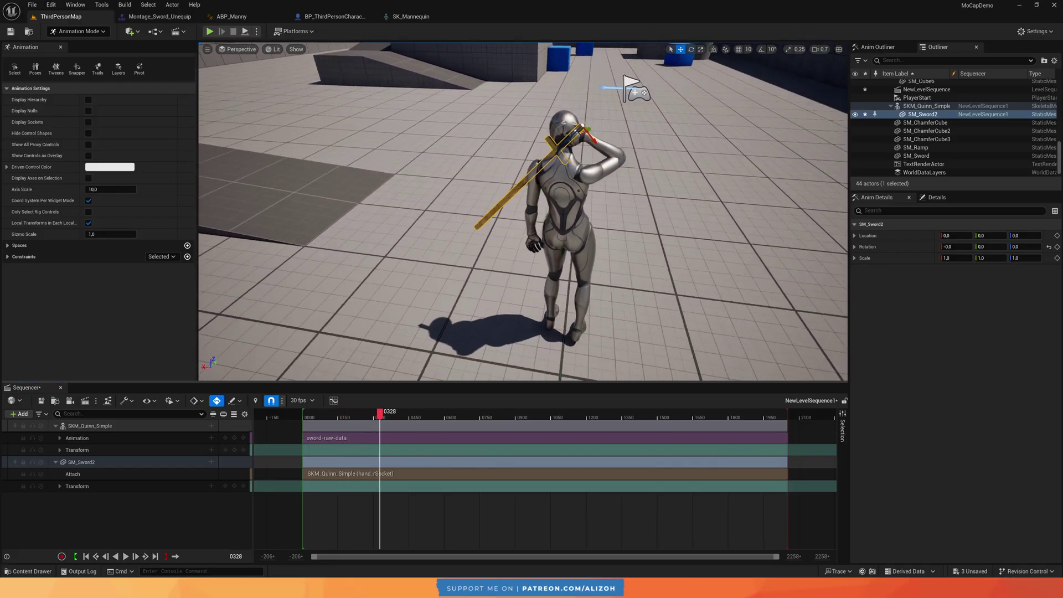
right_drag(434, 296, 434, 296)
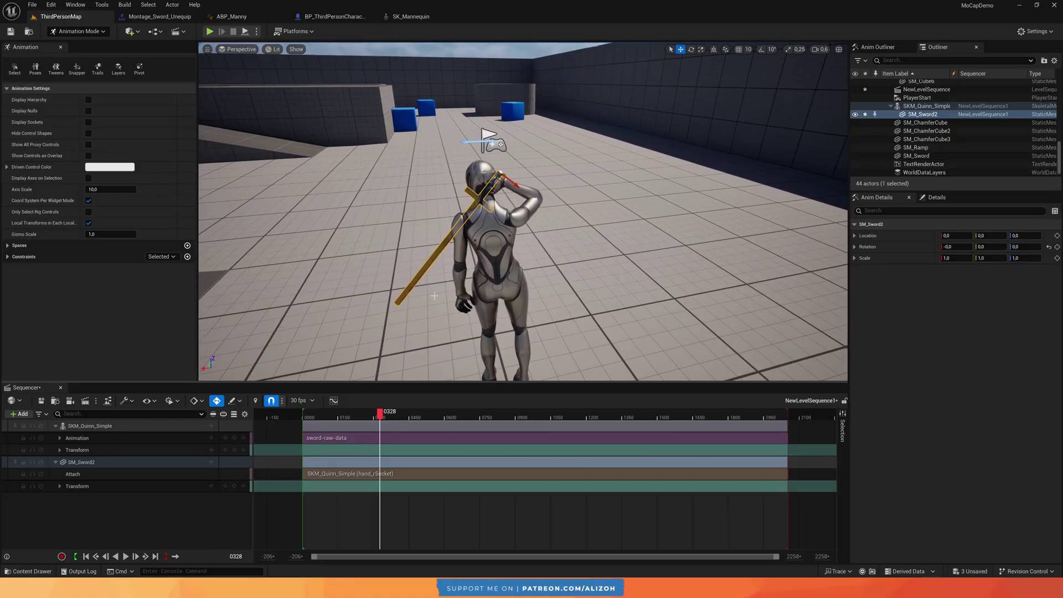
Add a layered CR_Mannequin_Body control rig to the SKM_Quinn_Simple track
click(119, 426)
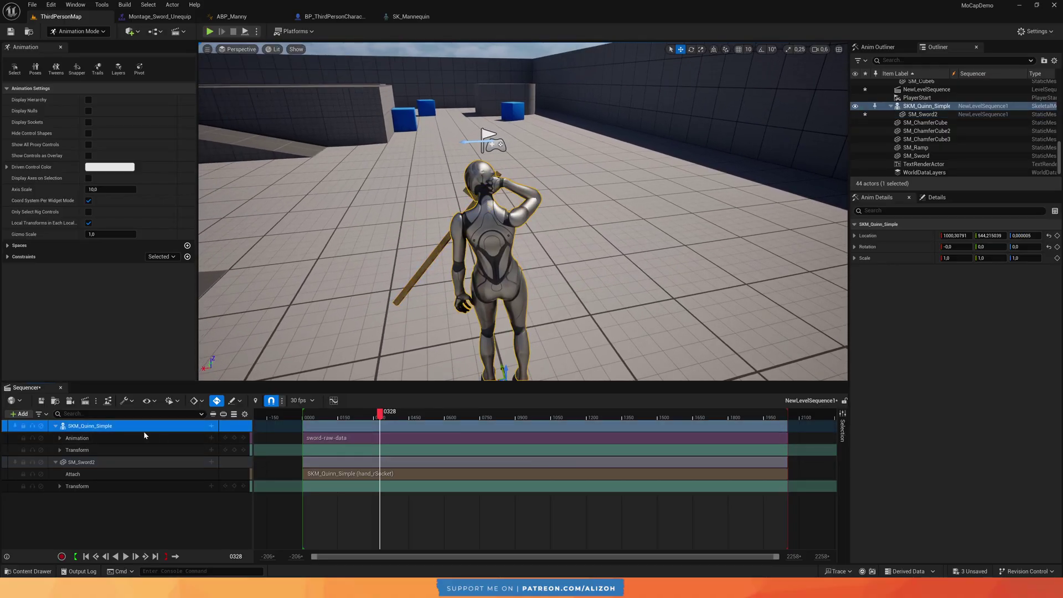
click(211, 426)
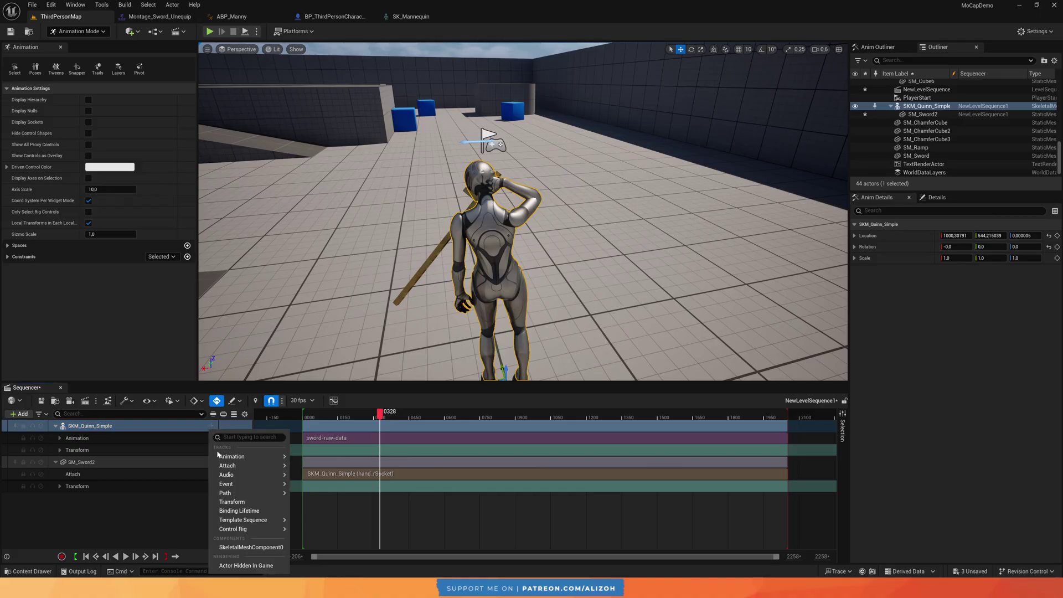
mouse_move(249, 529)
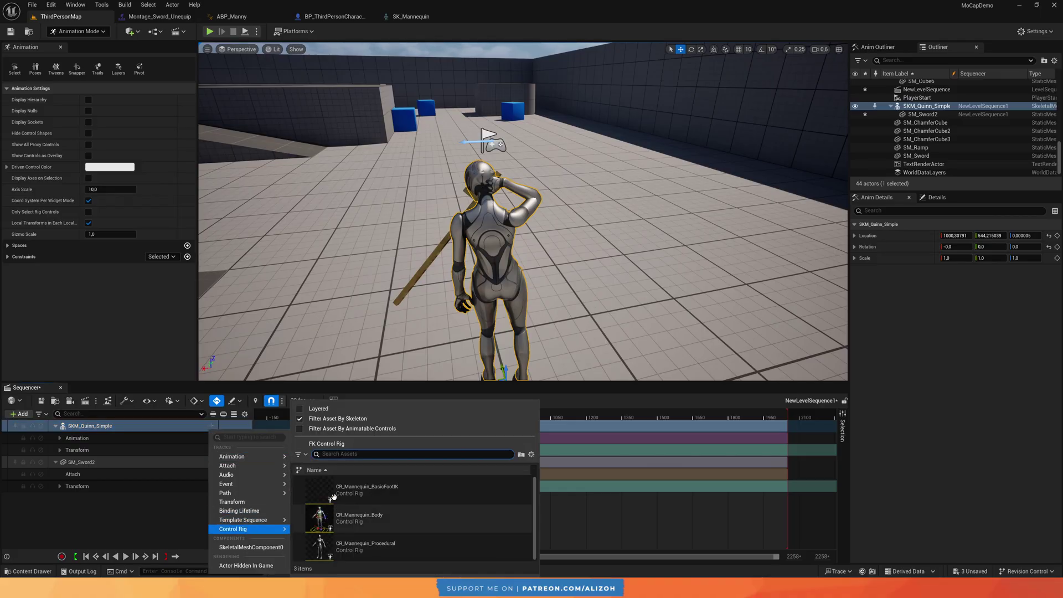
click(300, 409)
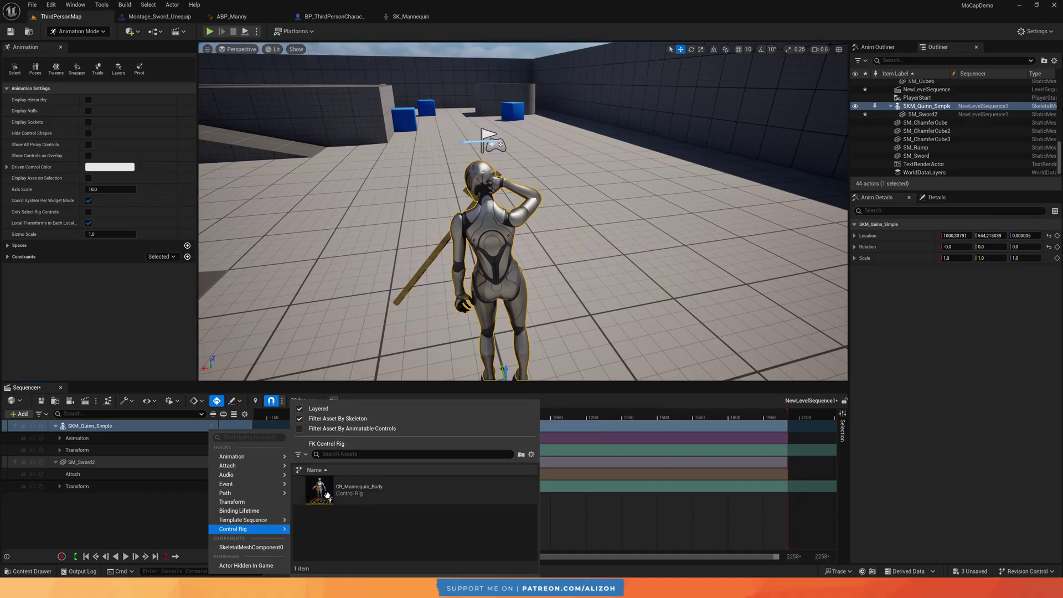
click(387, 495)
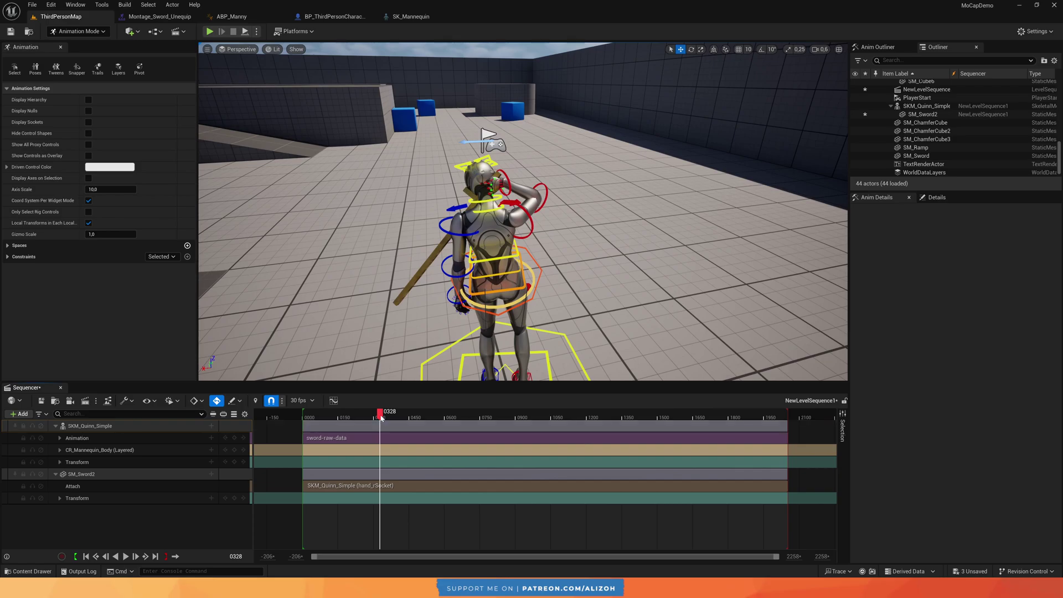
Scrub back to frame 4 and select the right hand's FK control on the mannequin, viewed from the side
drag(379, 415, 303, 419)
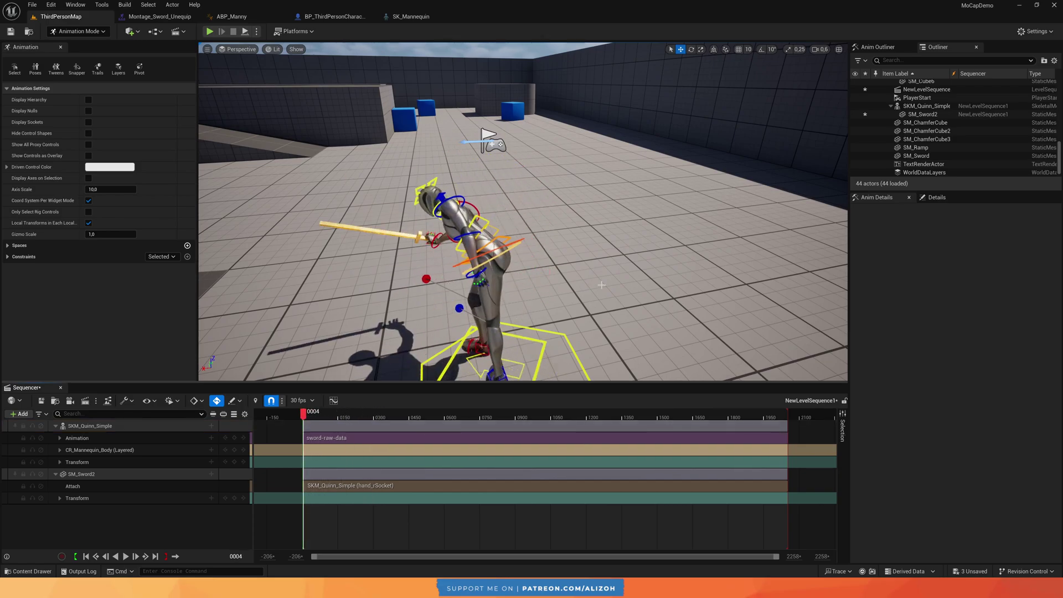
right_drag(639, 292, 471, 292)
right_drag(705, 305, 406, 343)
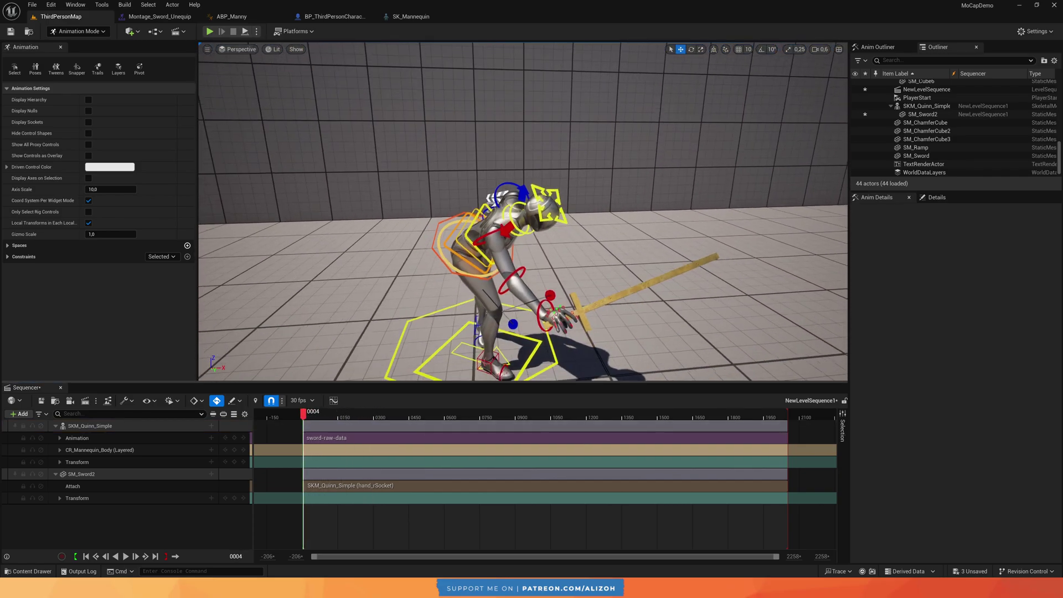
click(541, 305)
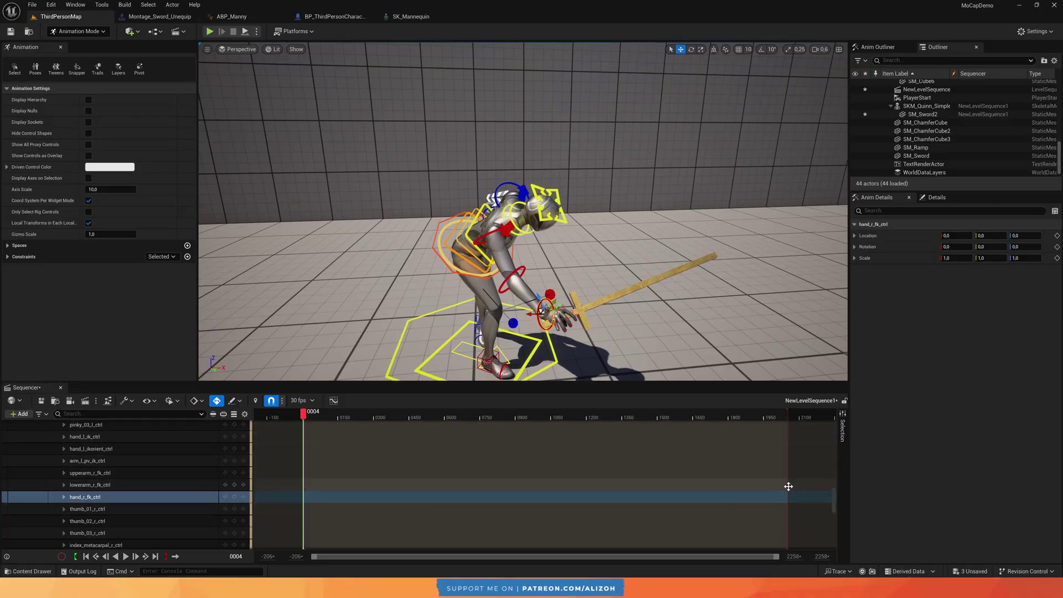
Enable the fk_ik switches for both arms, the spine and the neck on the rig's global_ctrl
scroll(119, 499, up, 10)
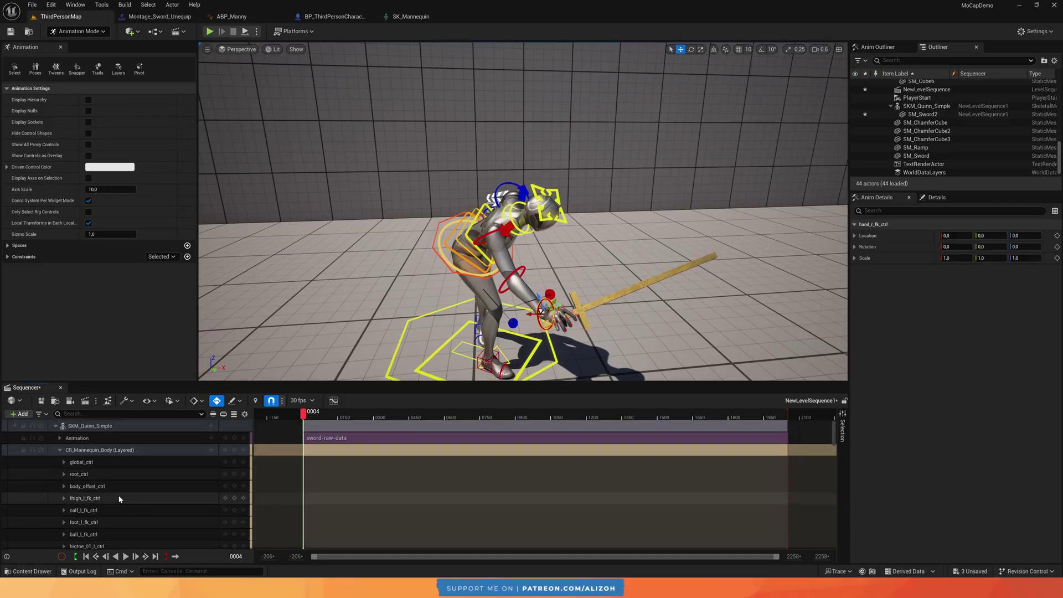
click(76, 461)
scroll(77, 460, down, 1)
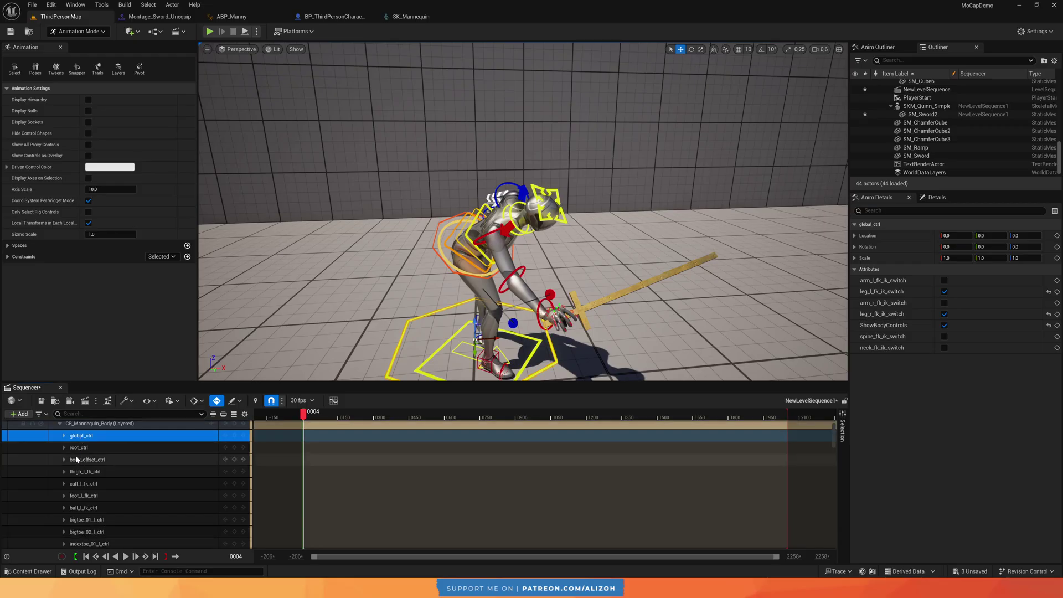
click(63, 436)
scroll(115, 477, down, 3)
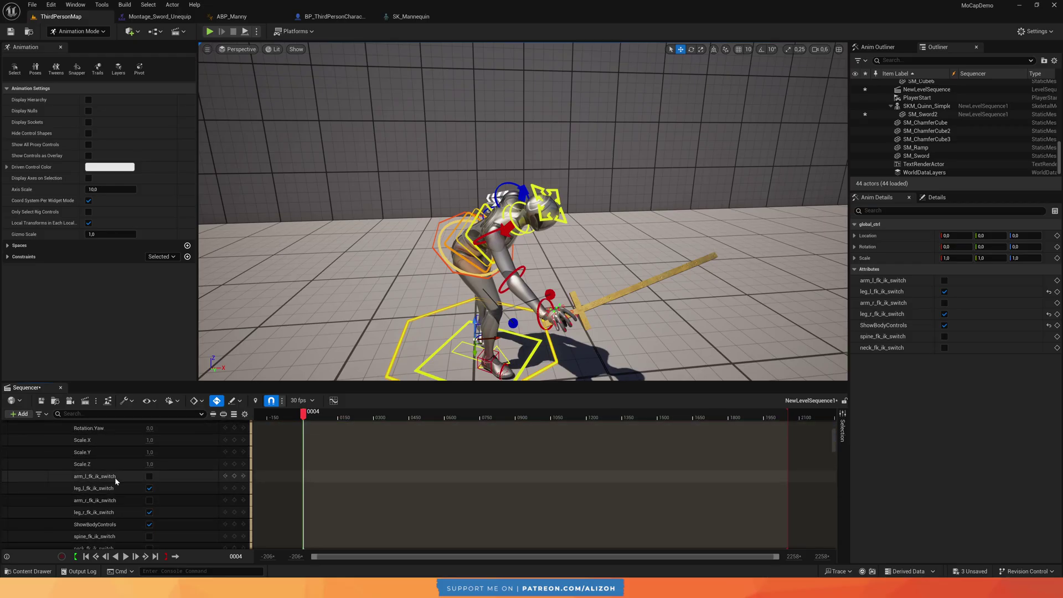
click(149, 476)
click(149, 500)
scroll(149, 507, down, 1)
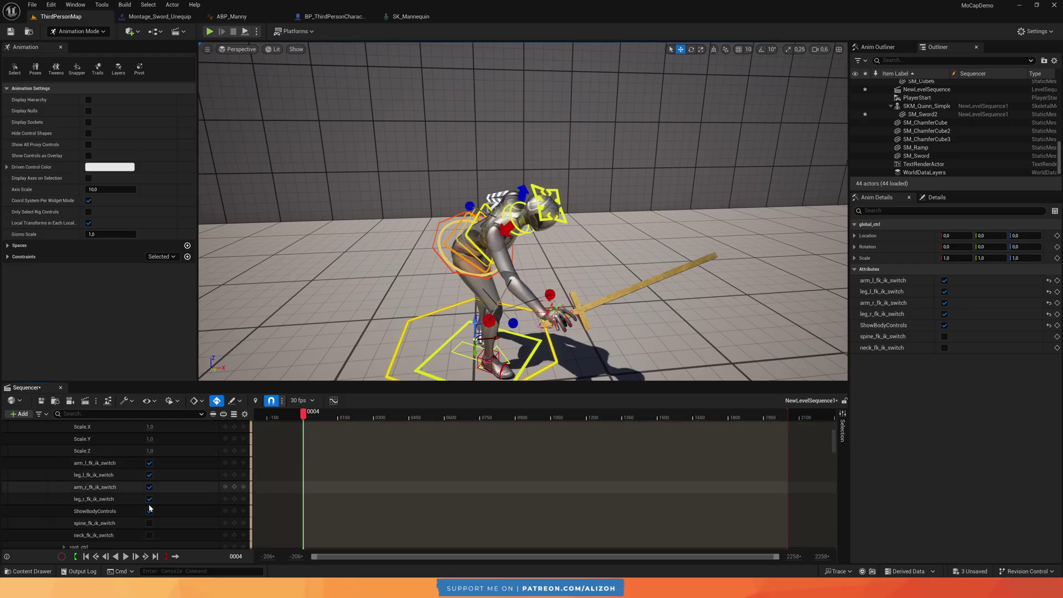
scroll(150, 508, down, 1)
click(149, 522)
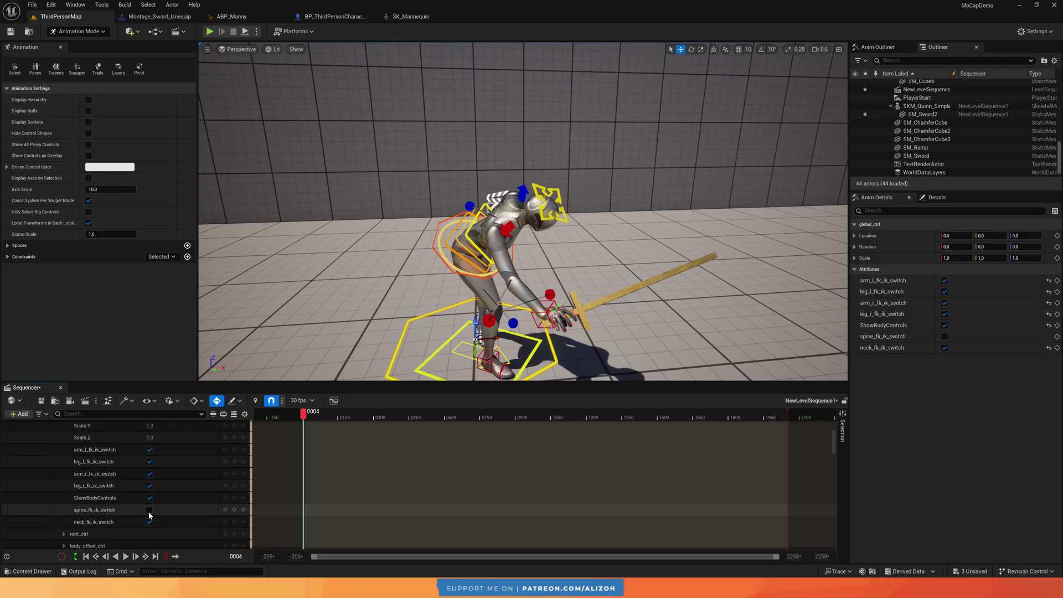
right_drag(446, 336, 492, 353)
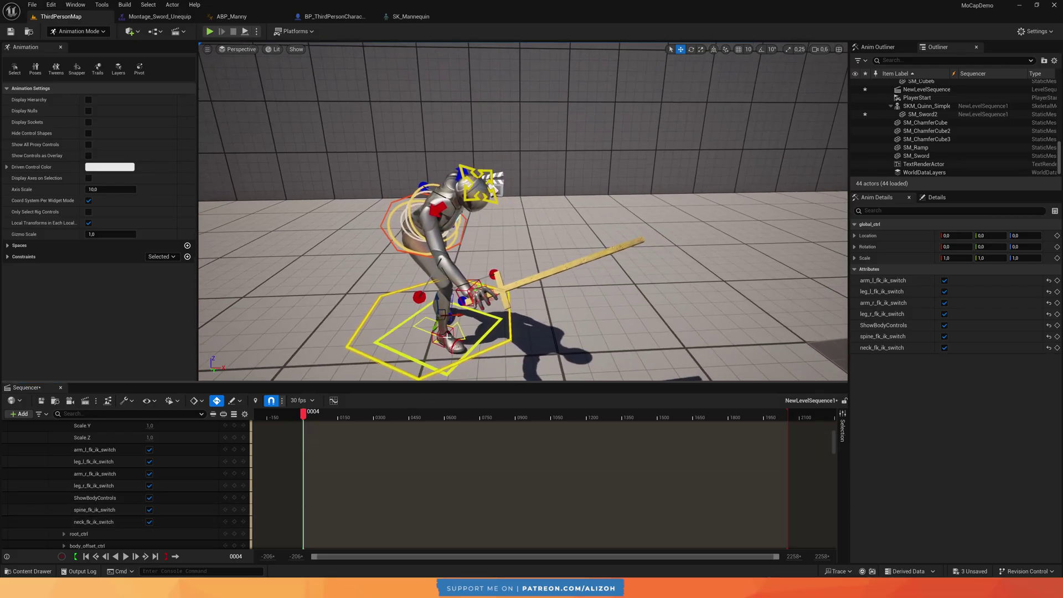
Scrub the sequence to frame 316 and examine the raised right hand and sword from behind the mannequin
scroll(203, 468, up, 3)
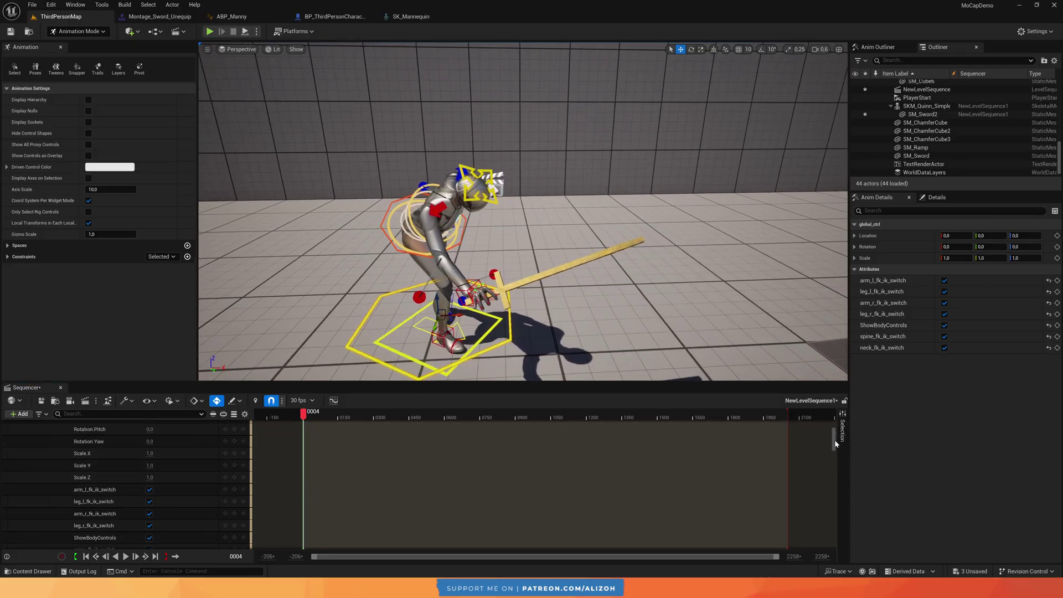
drag(836, 443, 836, 429)
click(336, 414)
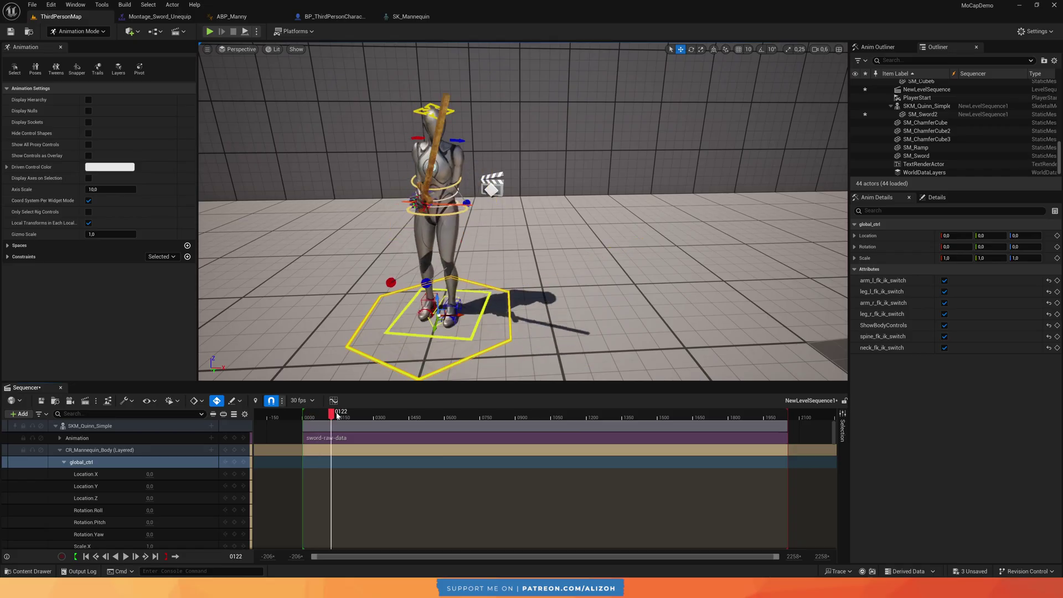
drag(338, 415, 377, 415)
right_drag(388, 332, 467, 246)
key(w)
key(a)
key(d)
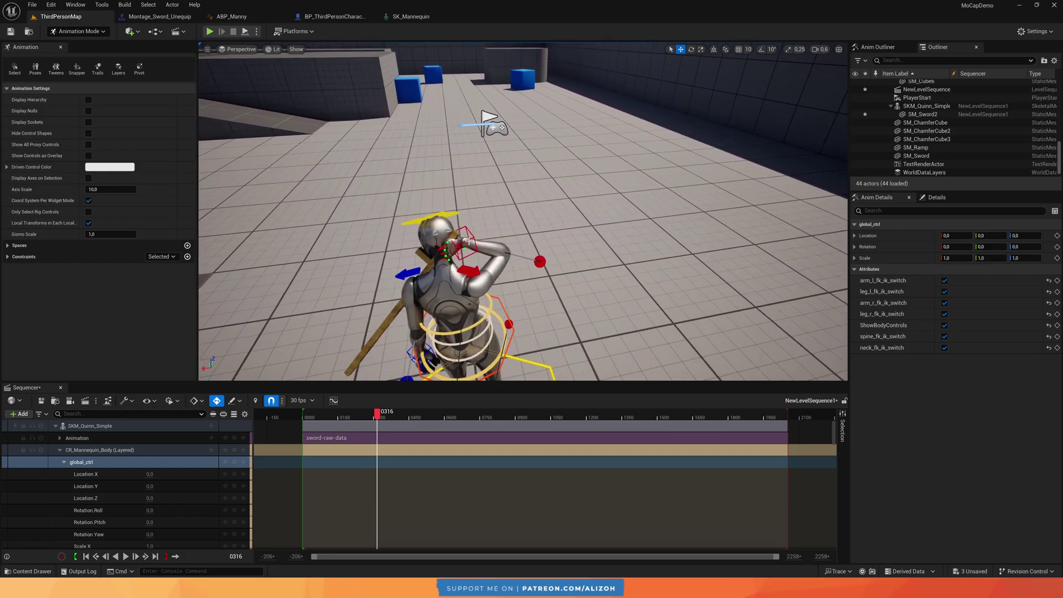
Key the right hand's IK control, hand_r_ik_ctrl, at frame 243
click(467, 241)
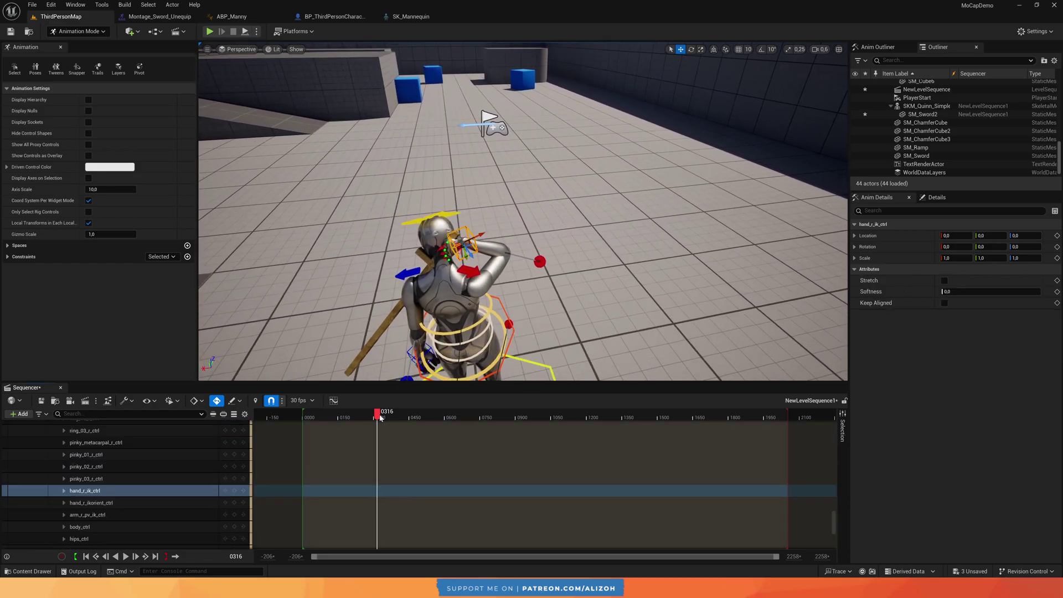
drag(380, 418, 363, 417)
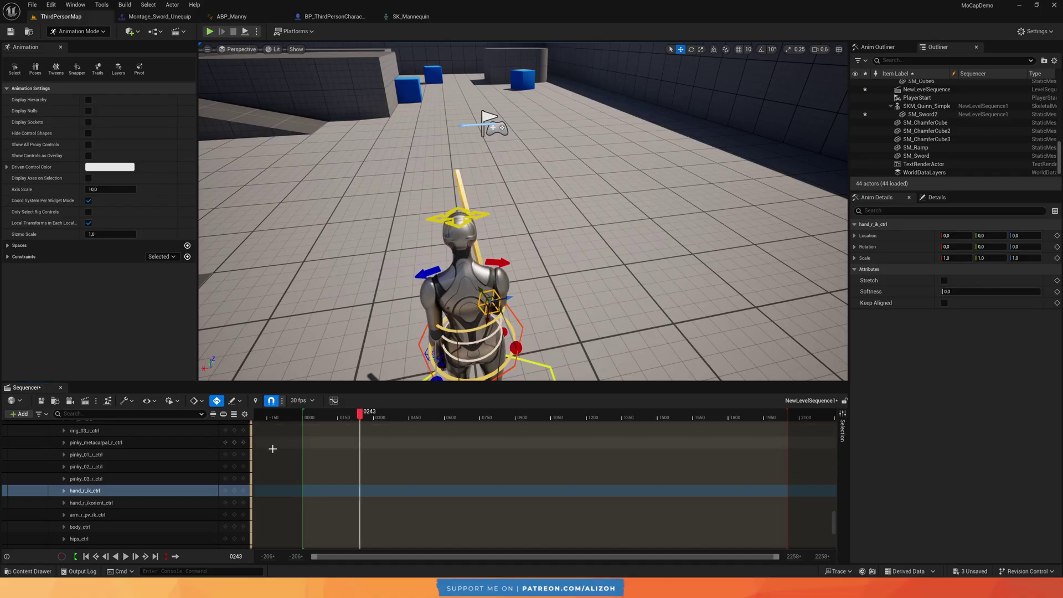
click(234, 491)
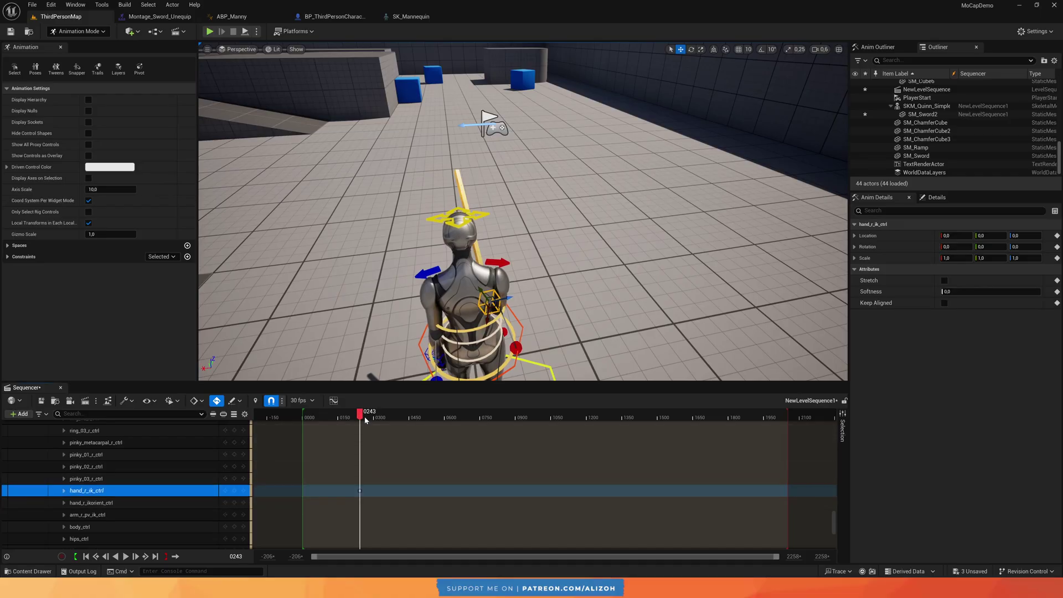
Key hand_r_ik_ctrl at frame 343 with location about -1.40, 0, 10.15, adding neutral keys after it and at frame 198
drag(364, 418, 383, 417)
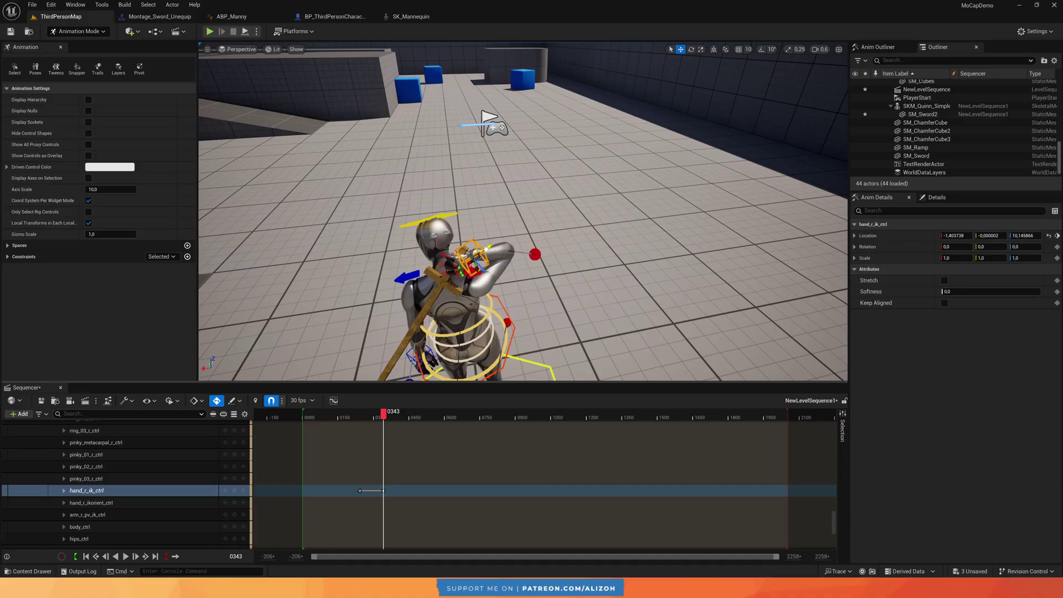
click(360, 491)
mouse_move(362, 415)
mouse_down()
mouse_move(417, 418)
mouse_move(349, 417)
mouse_up()
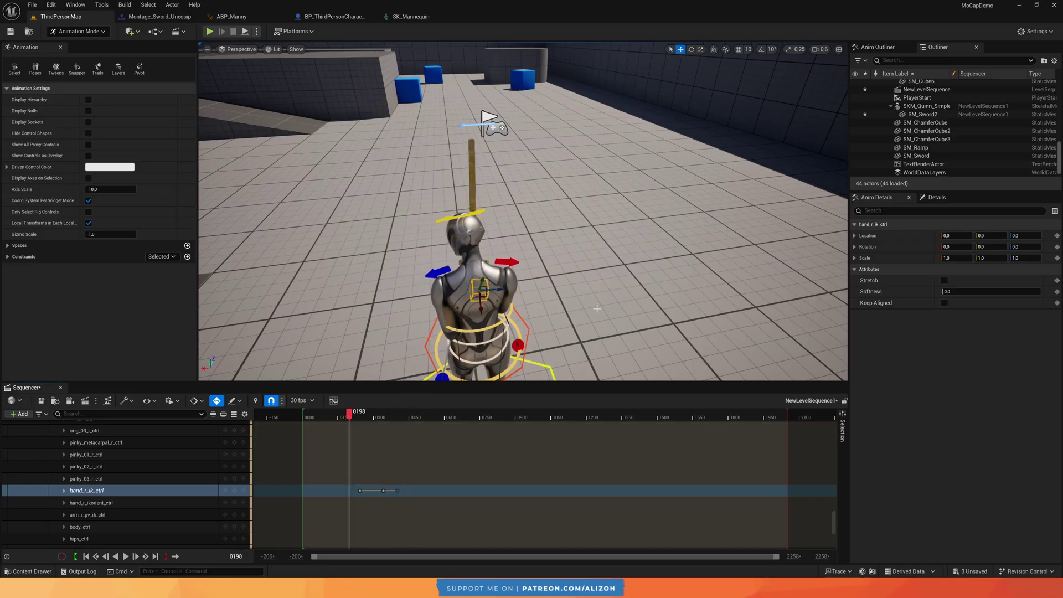
Play the sequence from the mannequin's side to check the corrected hand motion, then scrub back to frame 234
right_drag(605, 308, 410, 293)
key(s)
key(e)
right_drag(605, 308, 631, 319)
click(612, 308)
key(space)
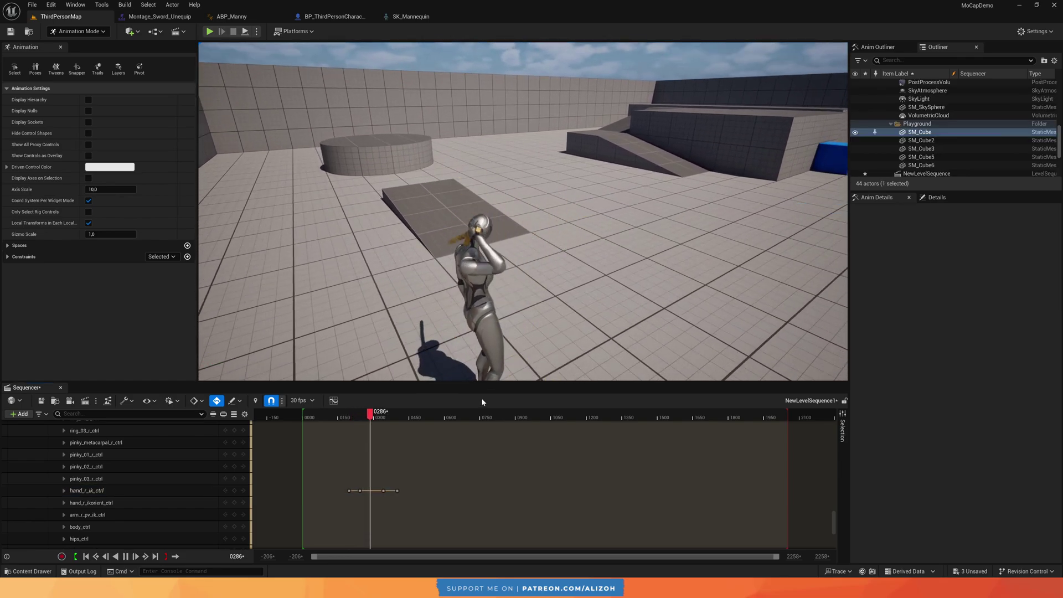
mouse_move(483, 365)
right_down()
mouse_move(604, 367)
mouse_move(453, 368)
right_up()
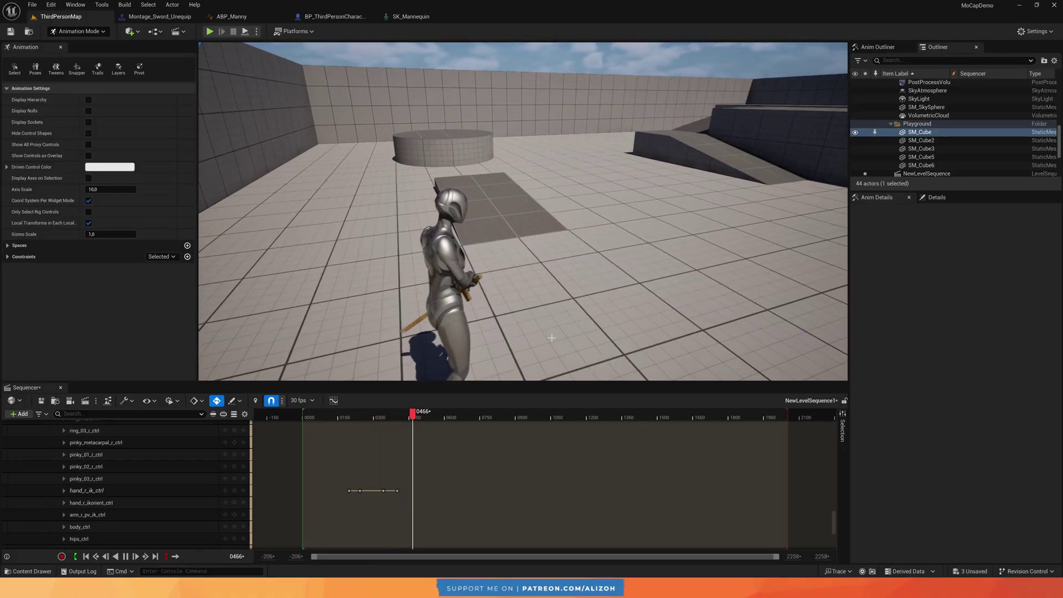
key(space)
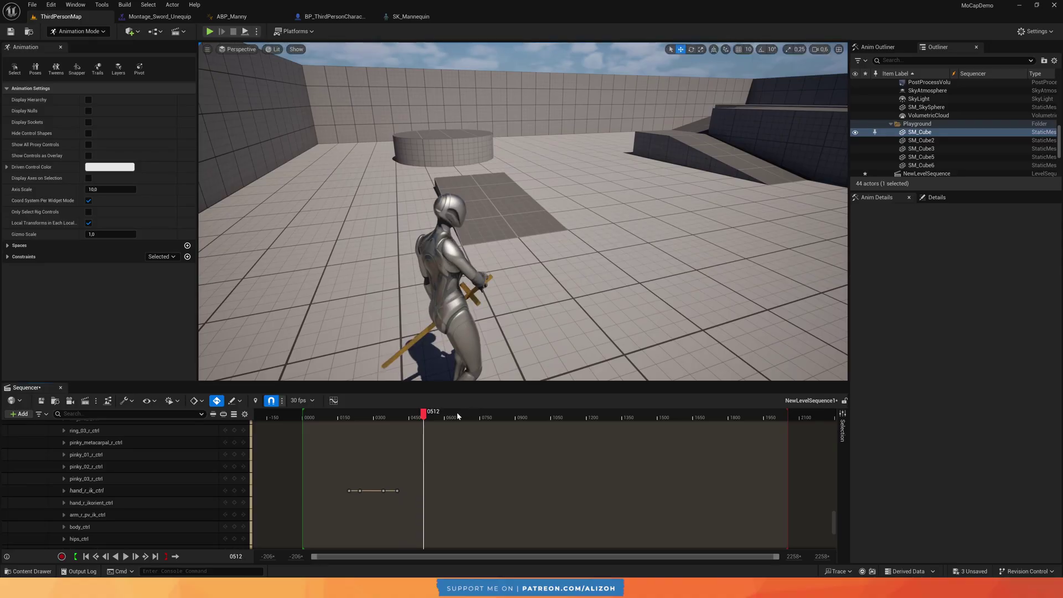
drag(424, 413, 357, 415)
scroll(803, 490, up, 5)
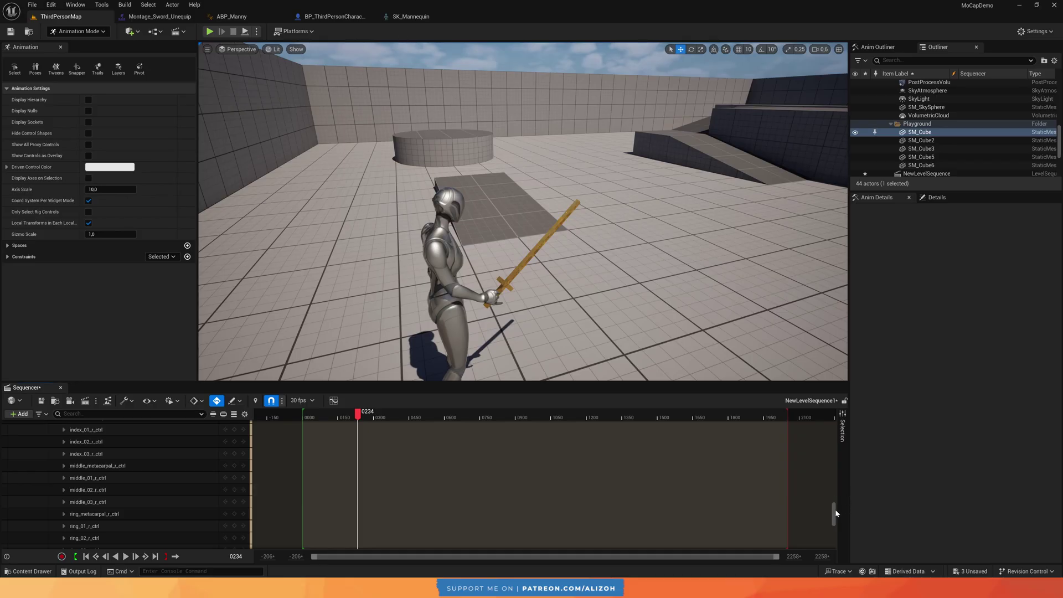
scroll(101, 454, up, 10)
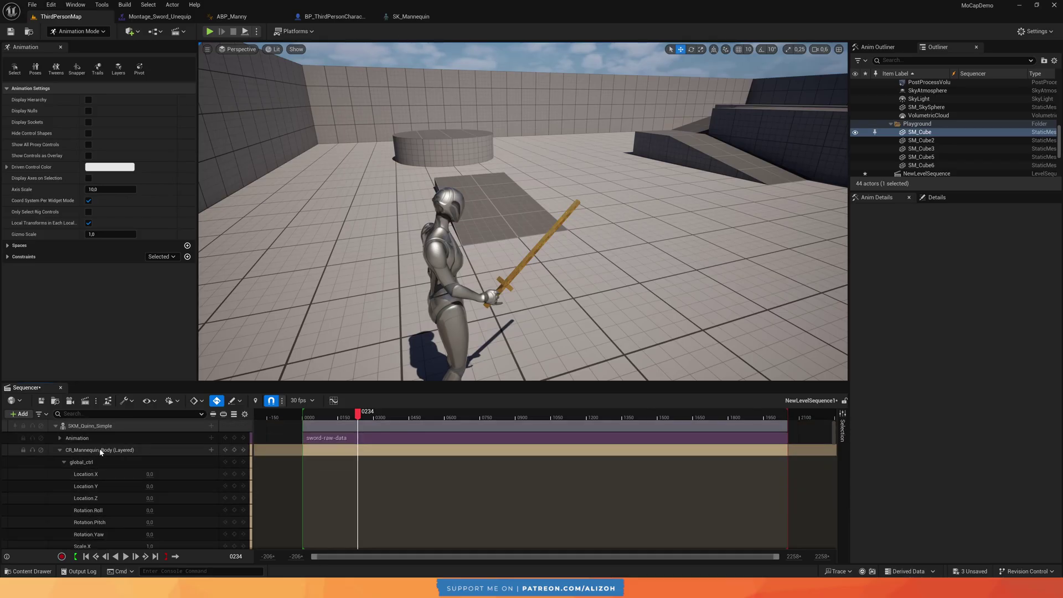
click(110, 426)
right_click(110, 427)
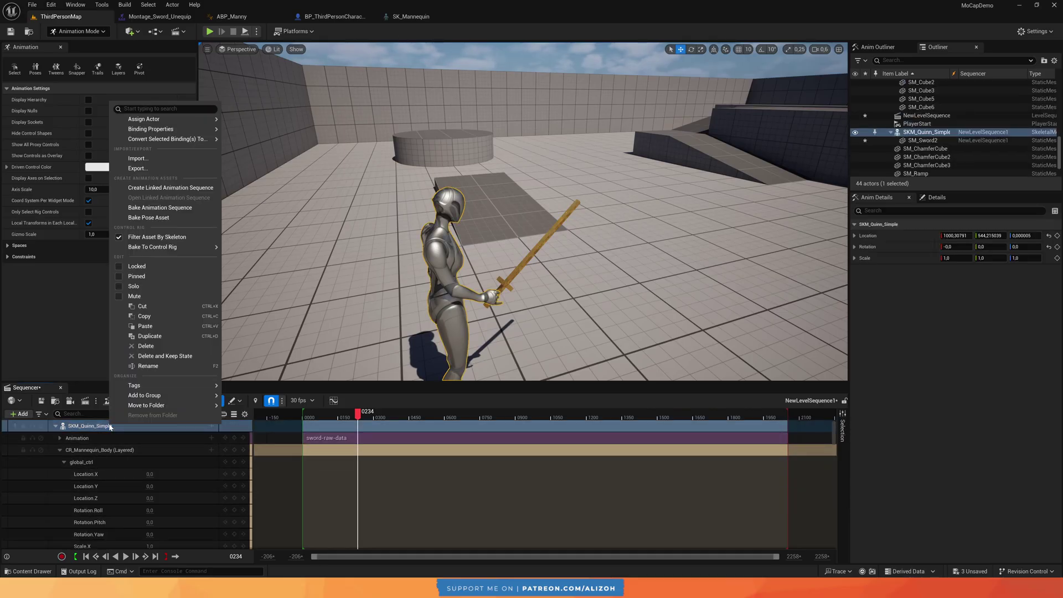
click(162, 208)
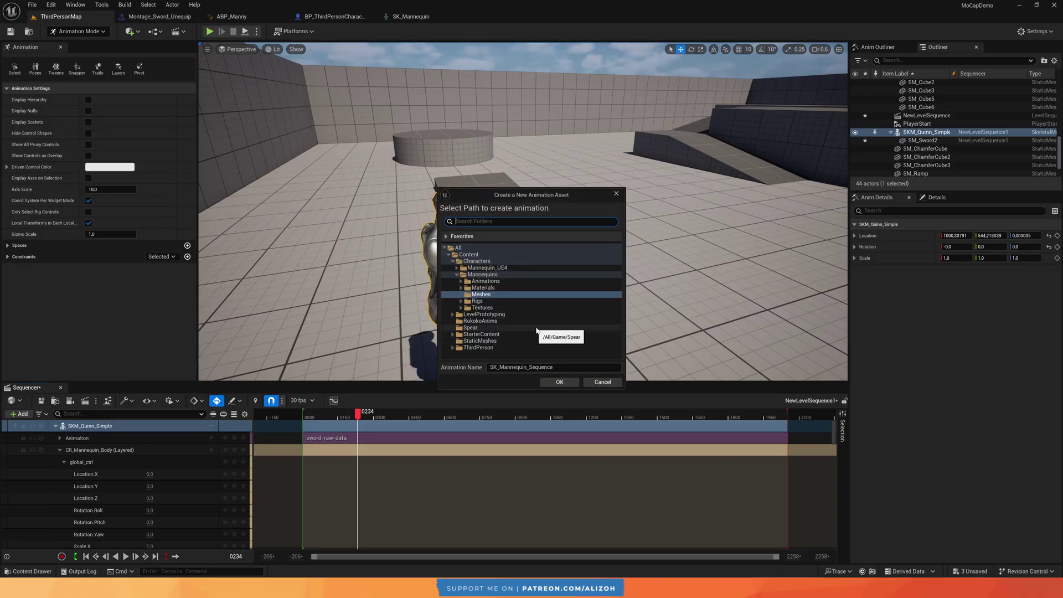
click(600, 383)
Split and trim the sword-raw-data section to the shoulder-sheathing part ending at frame 362, and narrow the playback range around it
drag(358, 416, 387, 412)
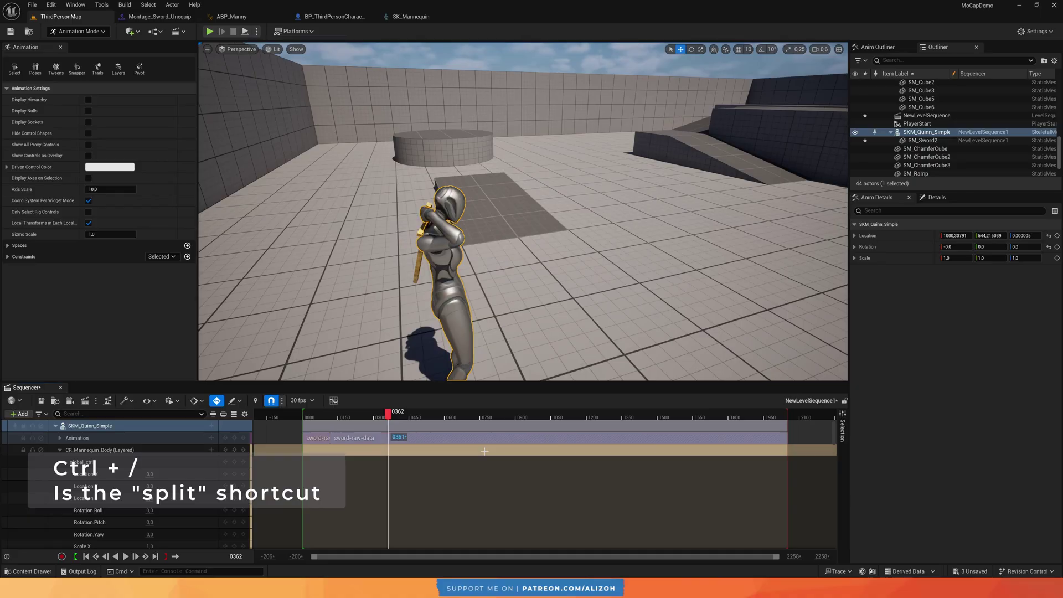
key(ctrl+slash)
key(Delete)
click(315, 437)
key(Delete)
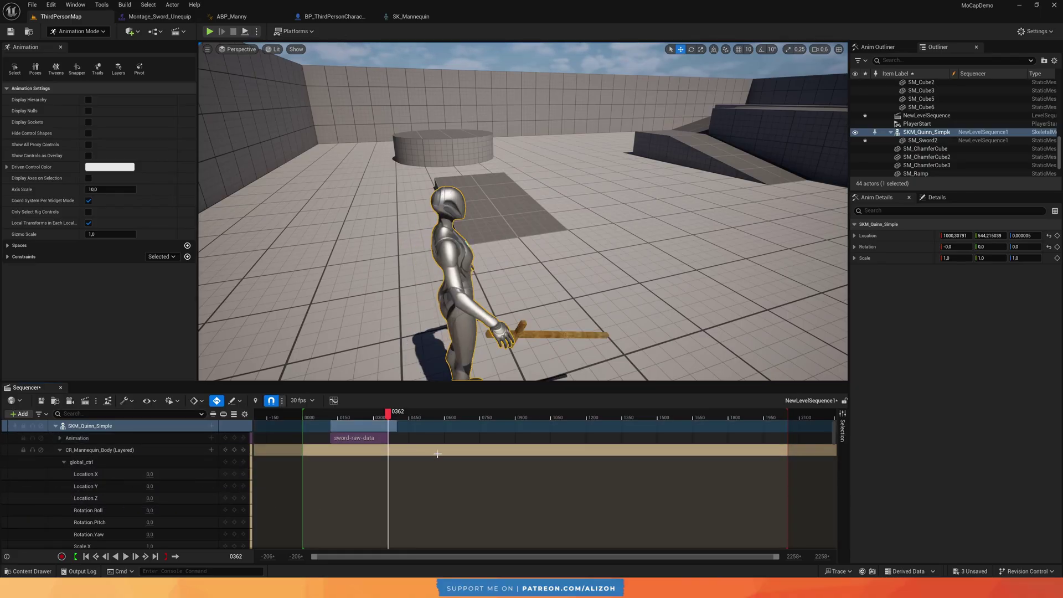
drag(789, 409, 394, 411)
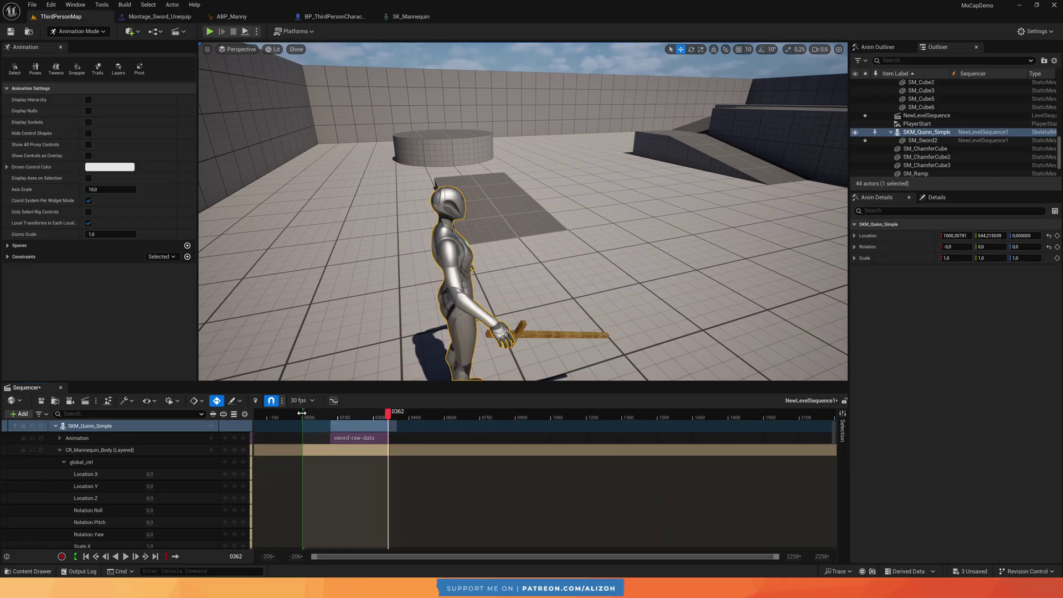
mouse_move(301, 413)
mouse_down()
mouse_move(380, 419)
mouse_move(356, 419)
mouse_up()
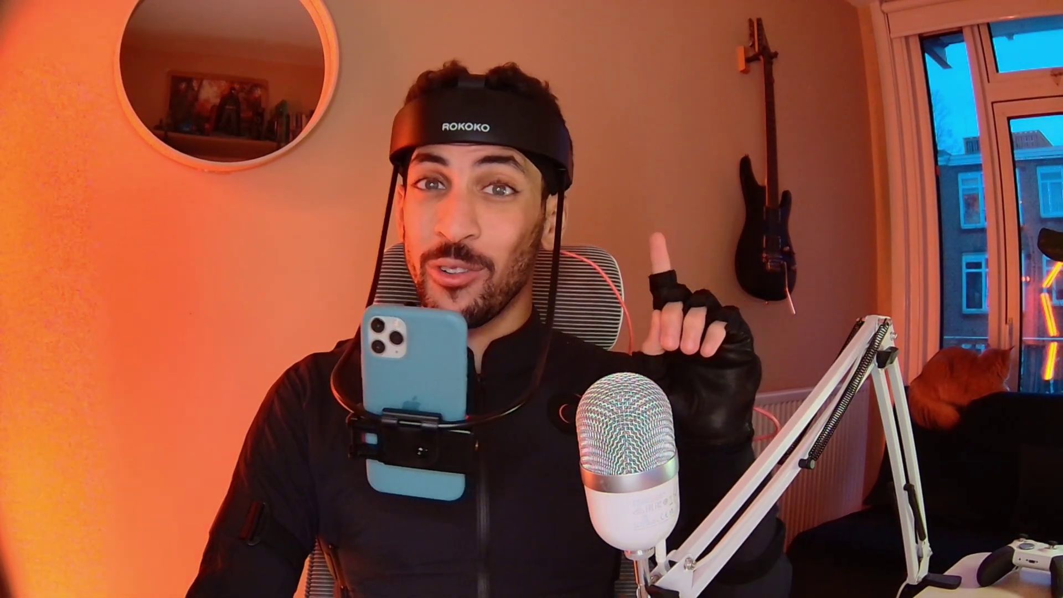